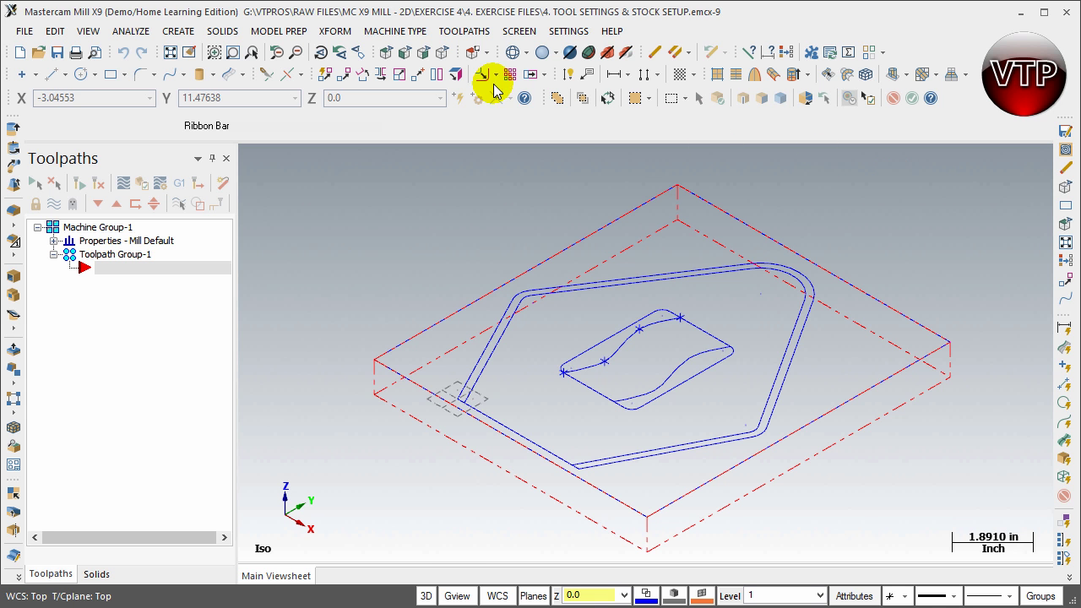
- Start a 2D high speed Dynamic Mill toolpath and name the NC file EXERCISE 4
{"action": "left_click", "coordinate": [464, 31]}
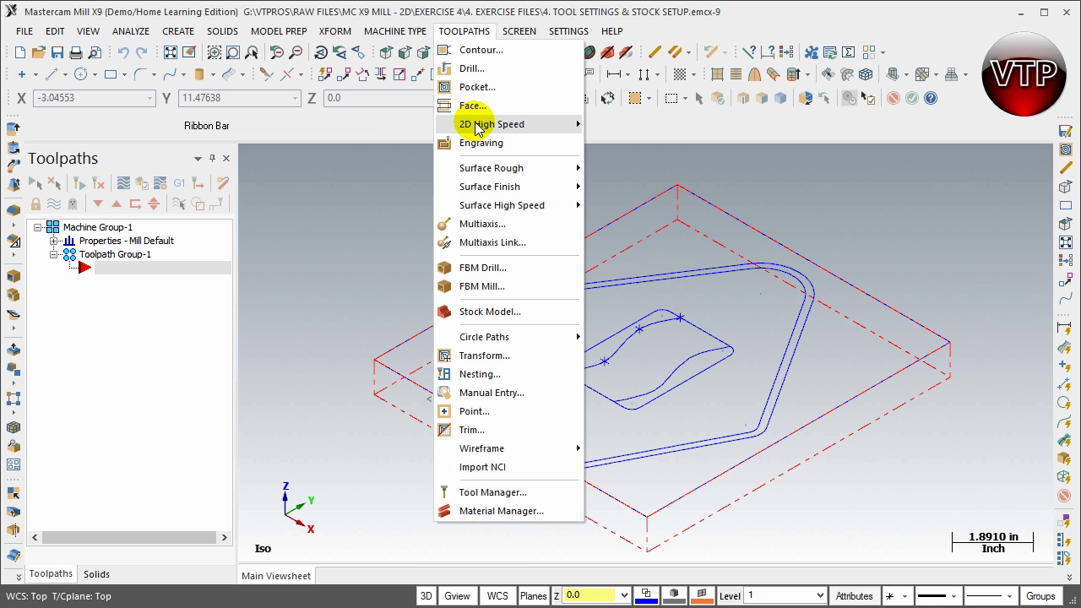
{"action": "mouse_move", "coordinate": [478, 123]}
{"action": "left_click", "coordinate": [615, 126]}
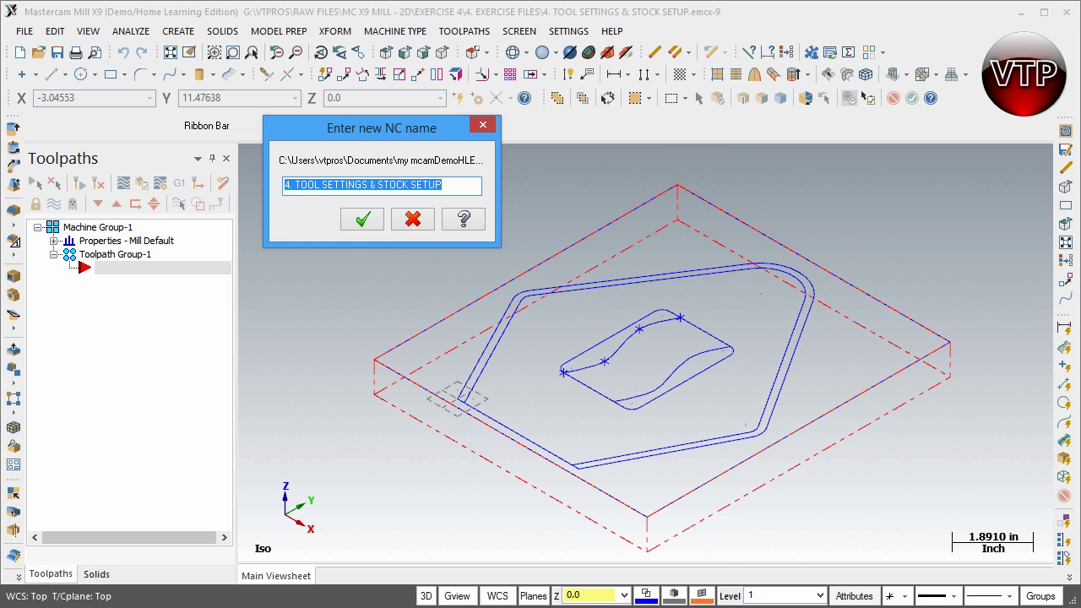
{"action": "type", "text": "EXERCISE 4"}
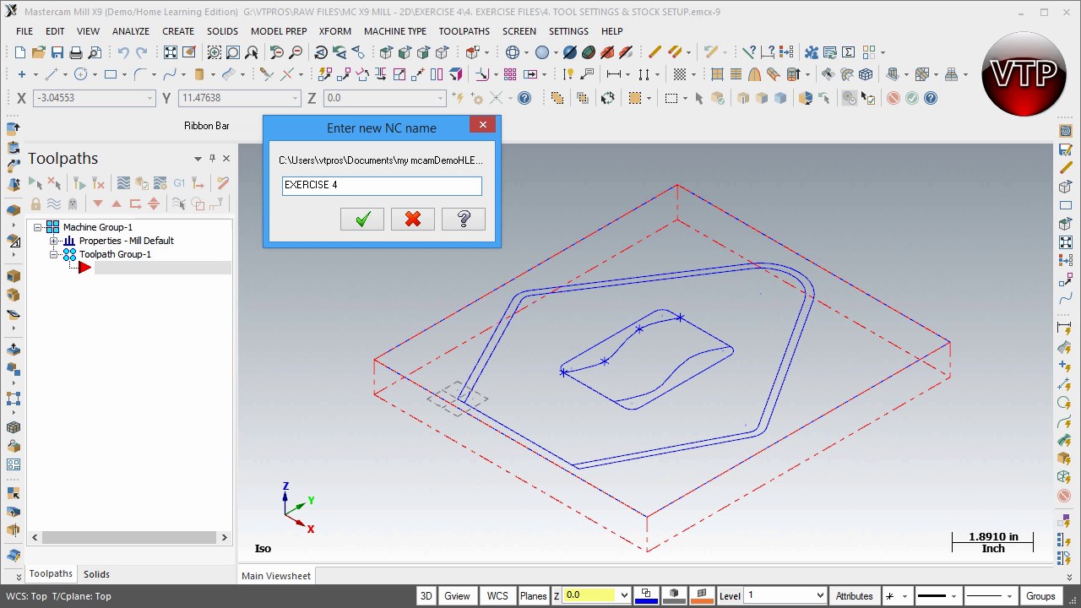
{"action": "key", "text": "Return"}
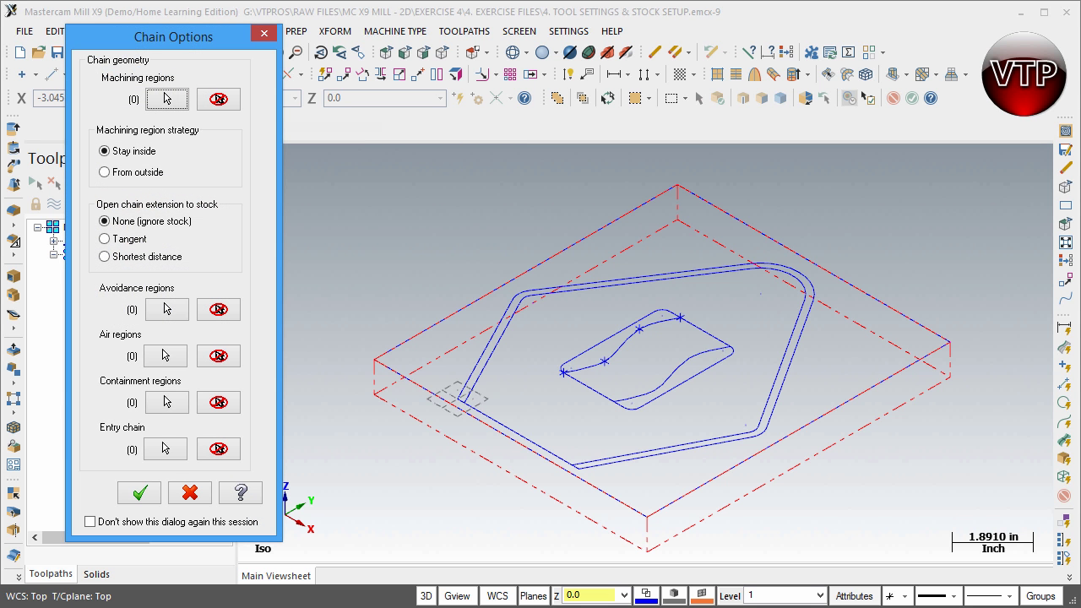
- Chain the outer rectangular stock boundary as the machining region
{"action": "left_click_drag", "start_coordinate": [194, 35], "coordinate": [179, 32]}
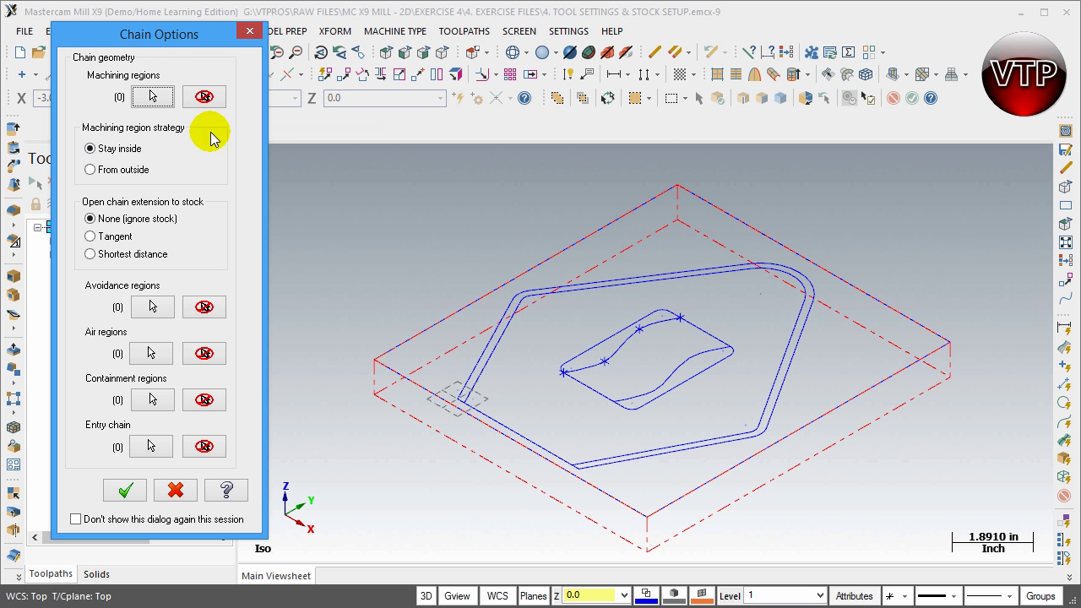
{"action": "left_click", "coordinate": [153, 97]}
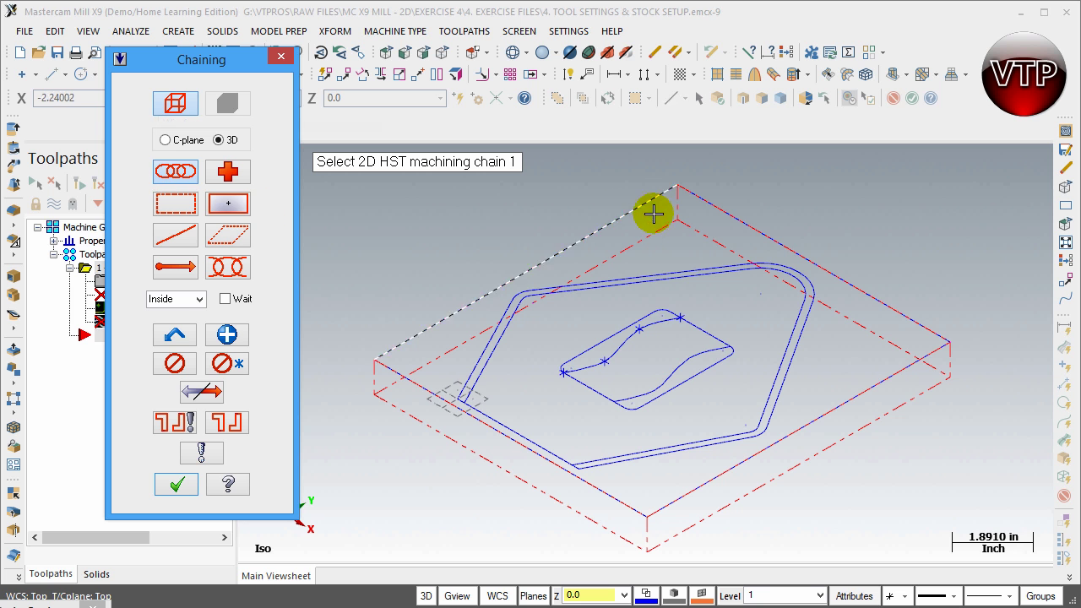
{"action": "left_click", "coordinate": [610, 221]}
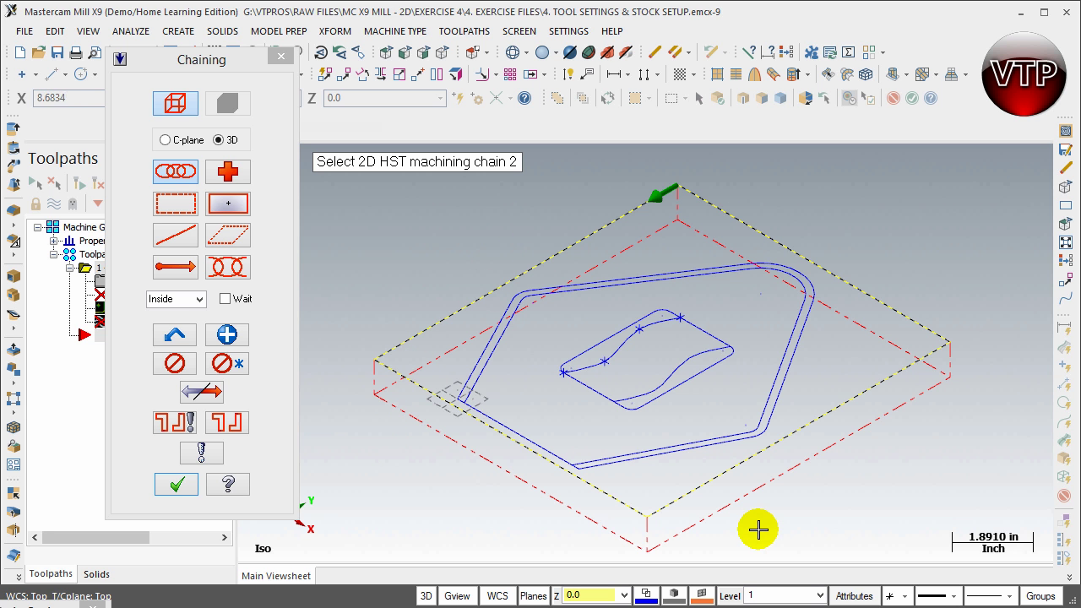
{"action": "left_click", "coordinate": [176, 484]}
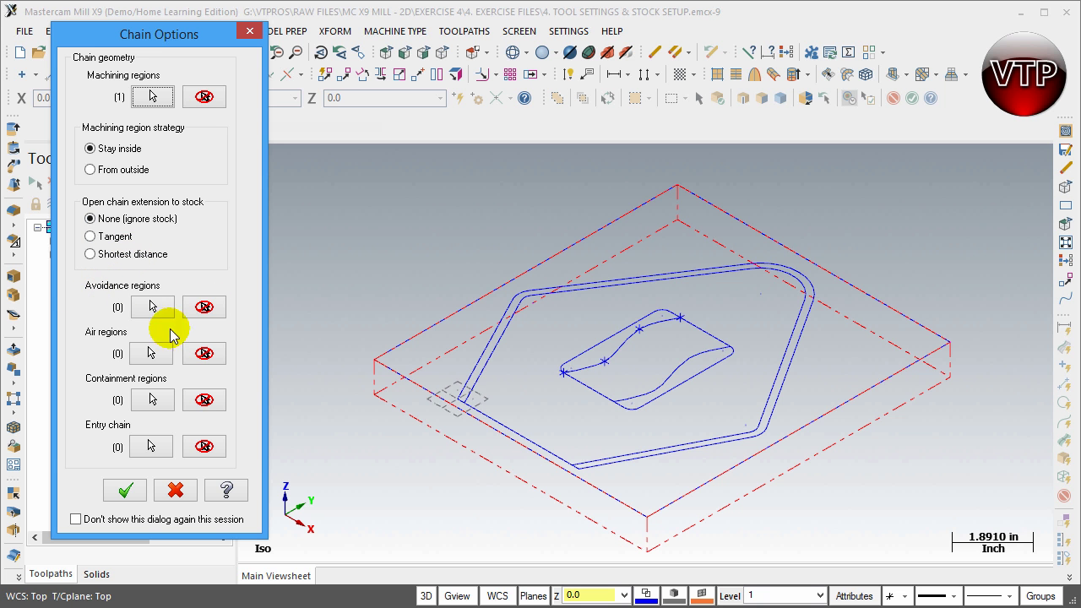
- Chain the outer of the two offset part profiles as the avoidance region and set the machining region strategy to From outside
{"action": "left_click", "coordinate": [150, 307]}
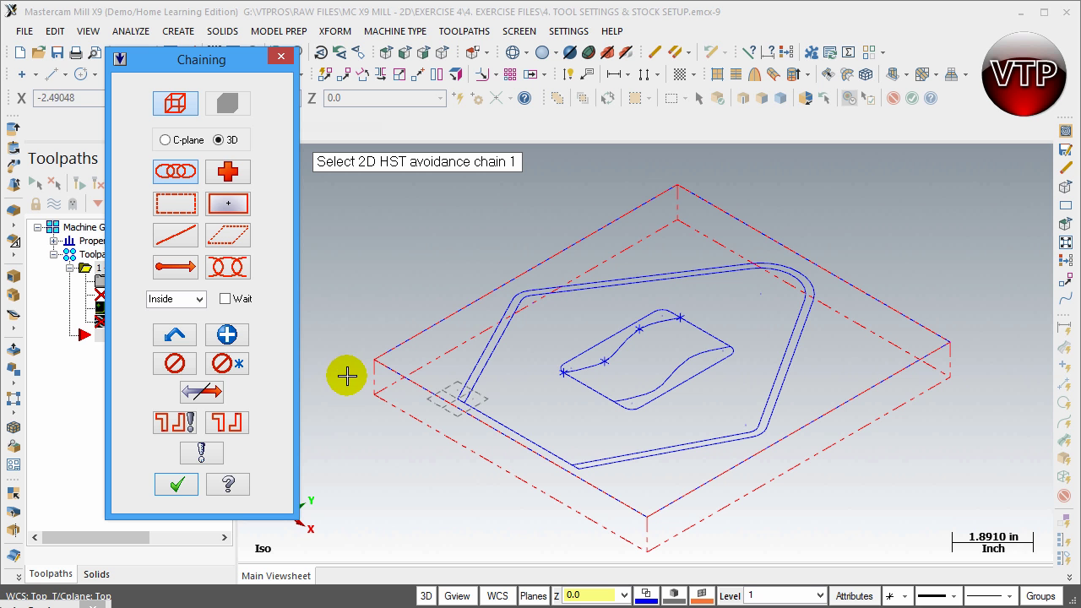
{"action": "left_click", "coordinate": [562, 285]}
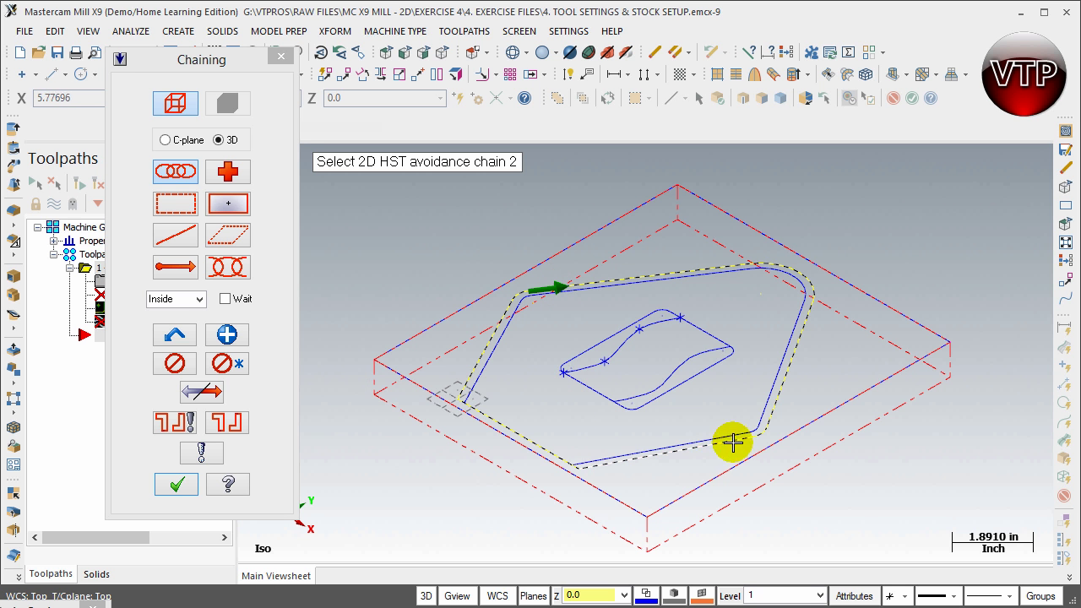
{"action": "left_click", "coordinate": [176, 485]}
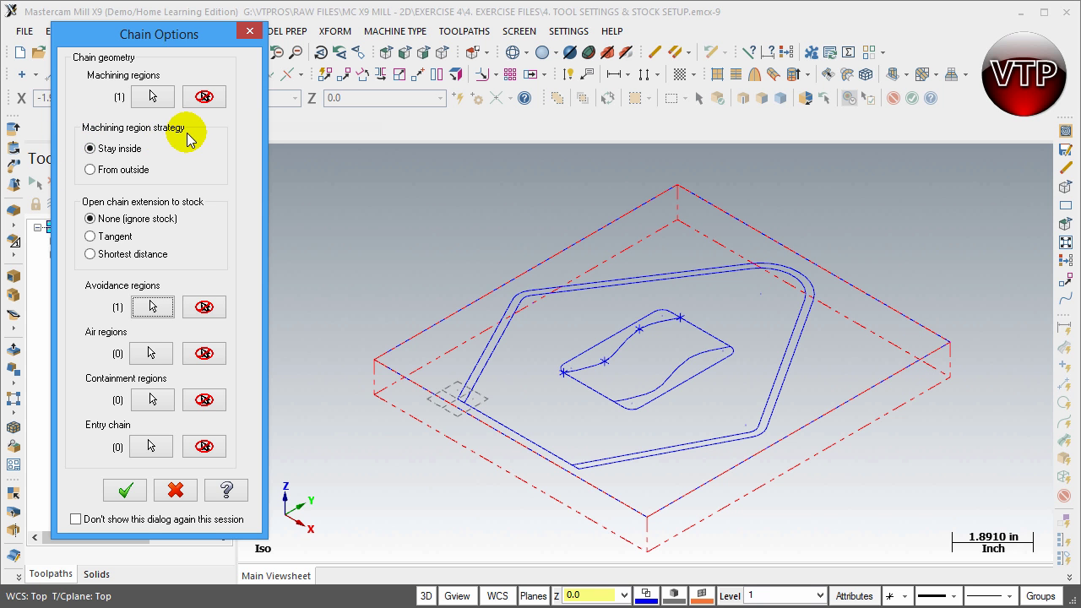
{"action": "left_click", "coordinate": [90, 169]}
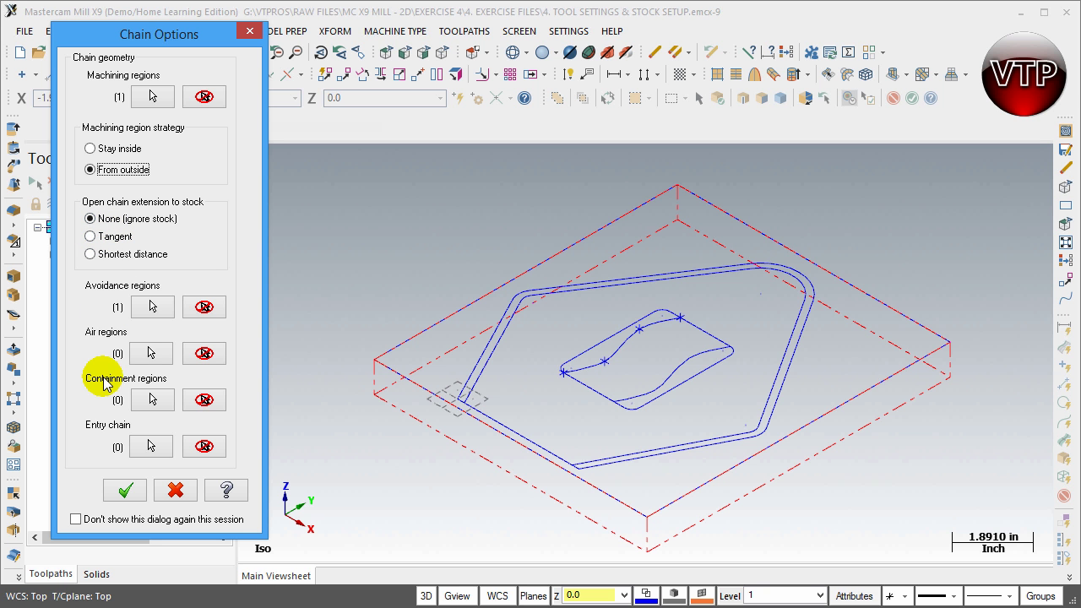
{"action": "left_click", "coordinate": [125, 492]}
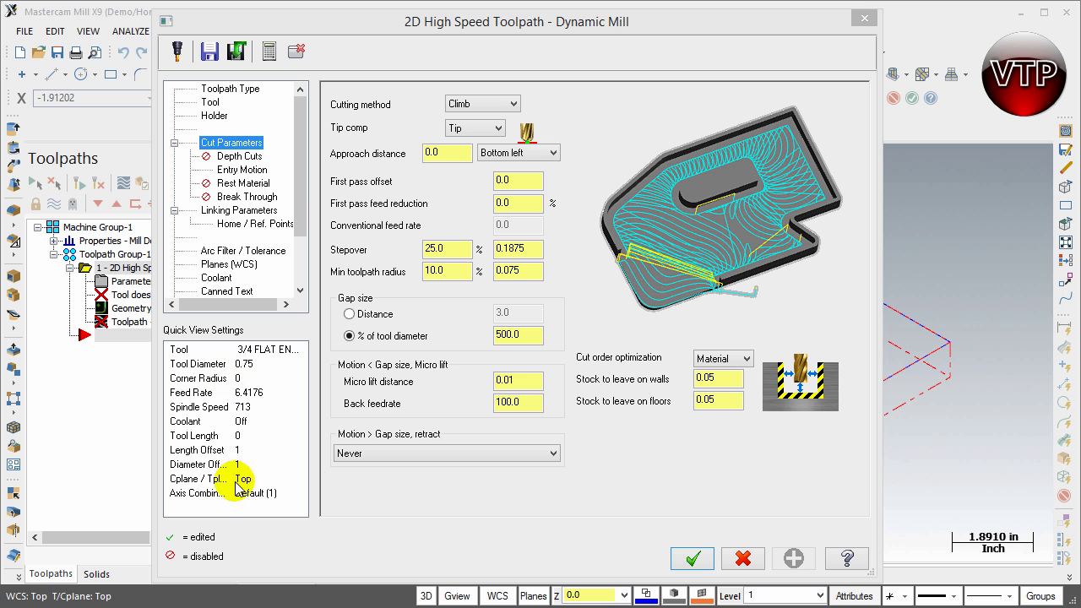
- Assign the 1 INCH FLAT ENDMILL from the Mill_Inch tool library to the toolpath
{"action": "left_click", "coordinate": [210, 103]}
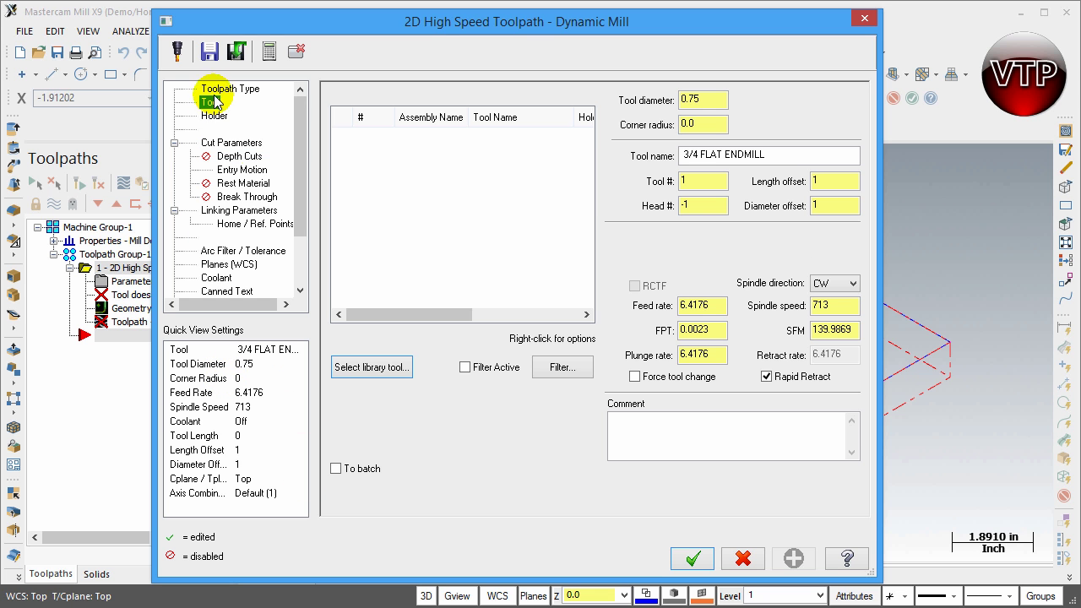
{"action": "left_click", "coordinate": [368, 370]}
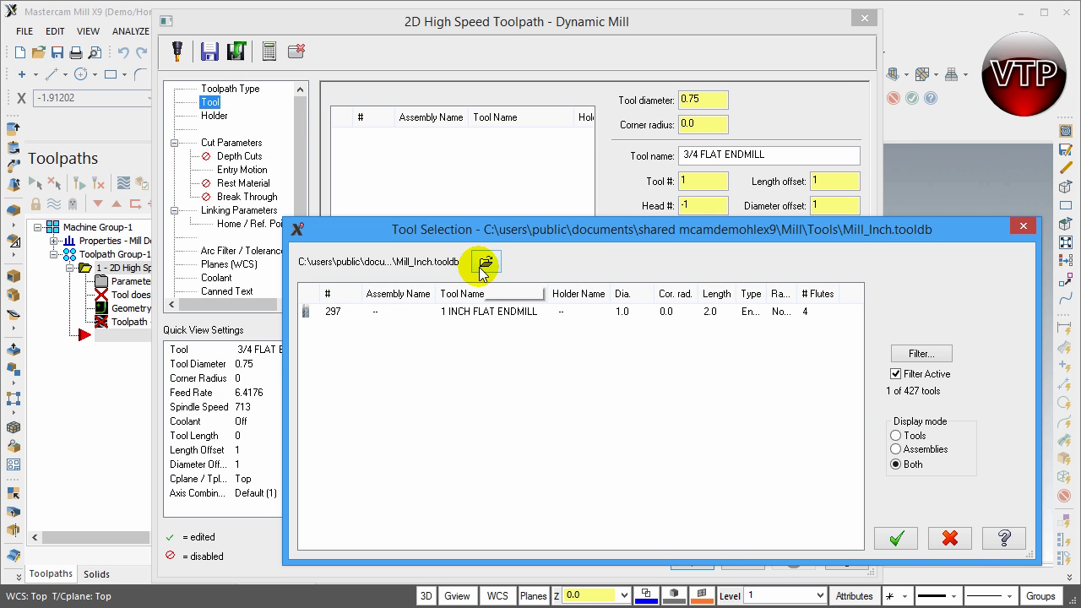
{"action": "left_click", "coordinate": [488, 311]}
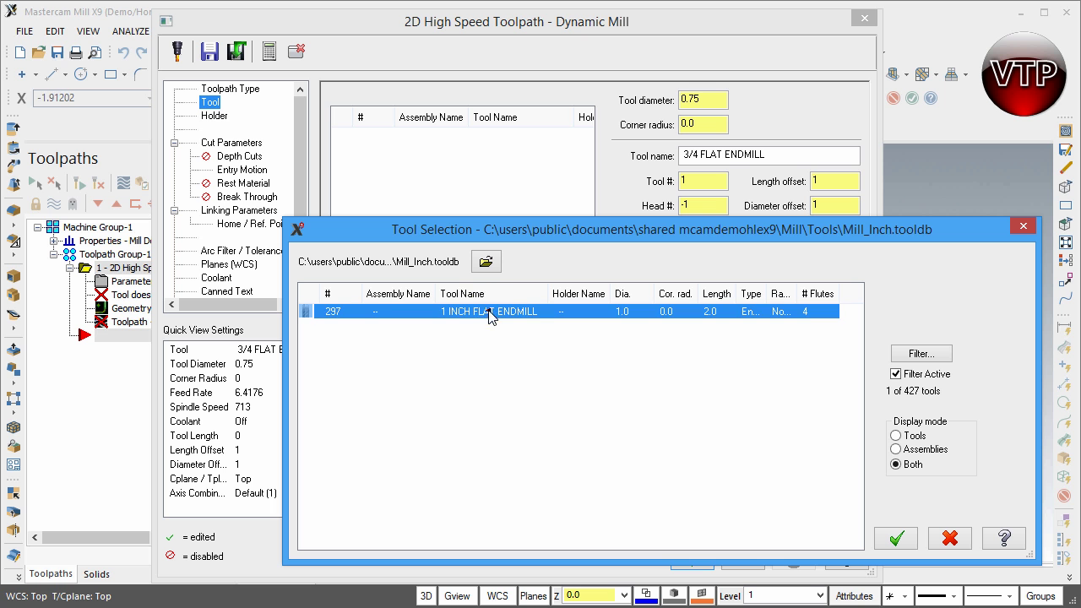
{"action": "left_click", "coordinate": [509, 452]}
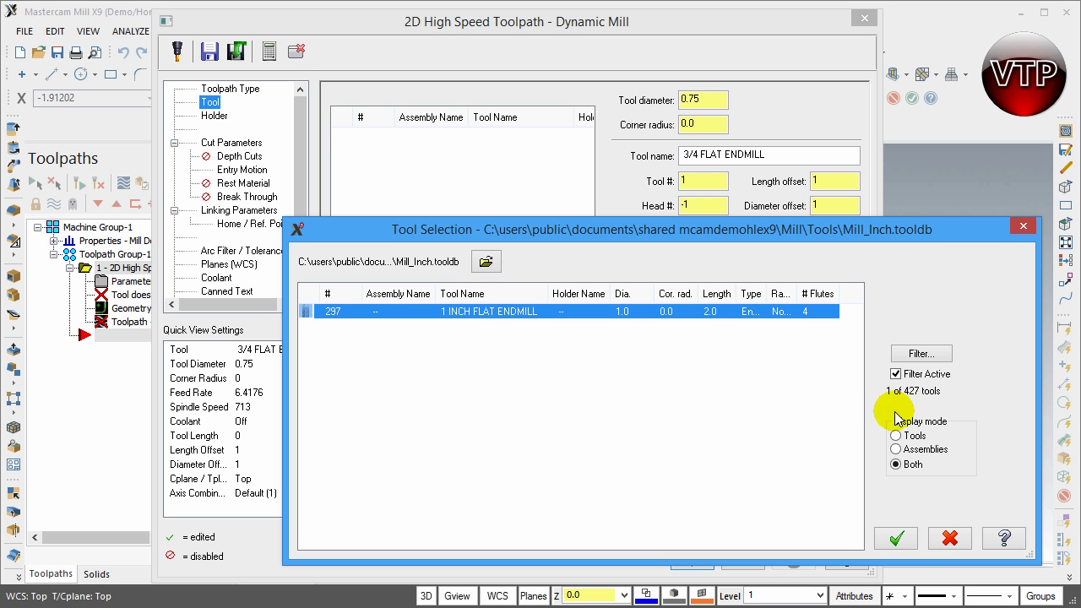
{"action": "left_click", "coordinate": [897, 537]}
- Enter the toolpath comment "2D HST - DYNAMIC MILL OUTSIDE" and open the holder settings
{"action": "left_click", "coordinate": [706, 431]}
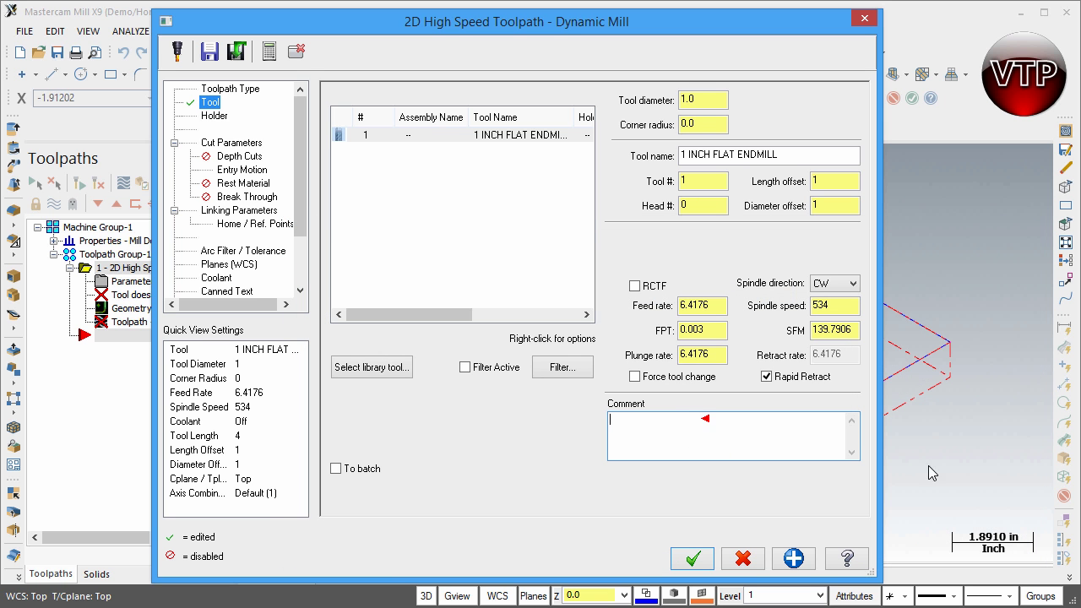
{"action": "type", "text": "2D HST - DYNAMIC MILL OUTSIDE"}
{"action": "left_click", "coordinate": [211, 115]}
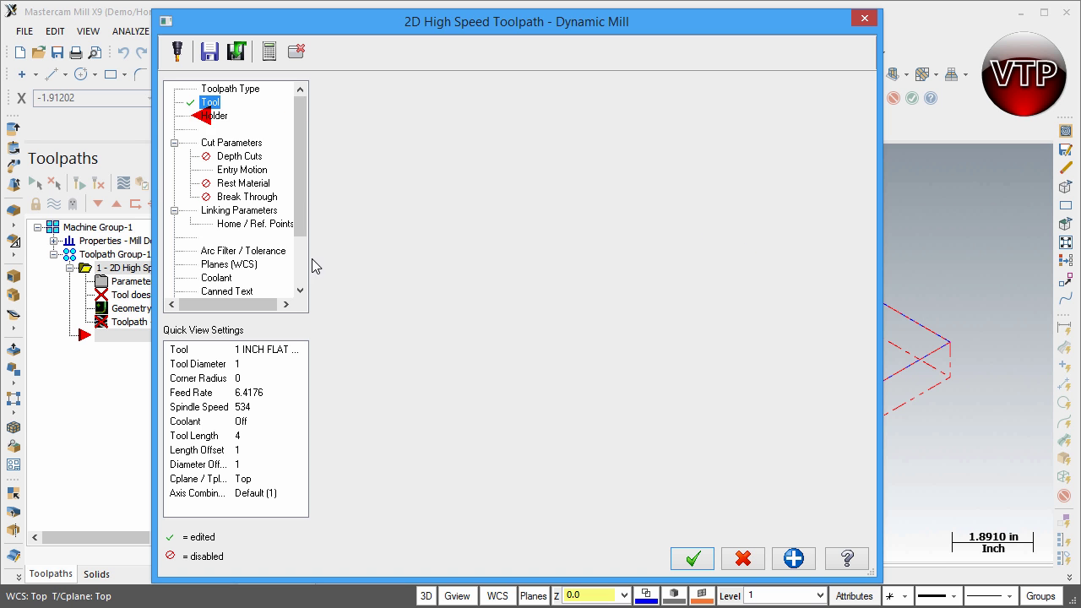
- Set the approach distance to 0.05 in the cut parameters
{"action": "left_click", "coordinate": [218, 142]}
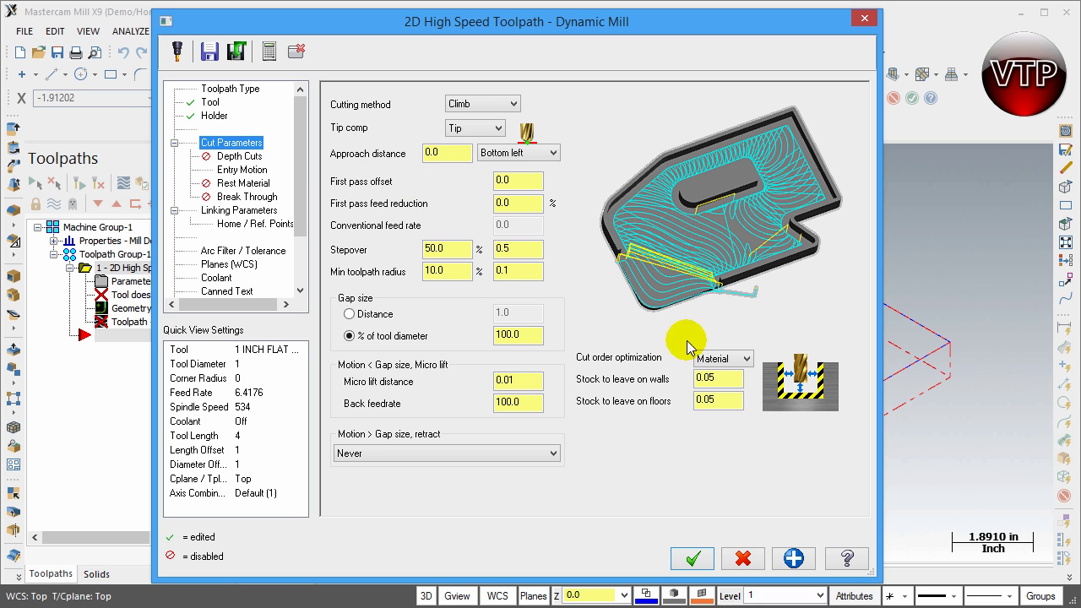
{"action": "left_click", "coordinate": [452, 152]}
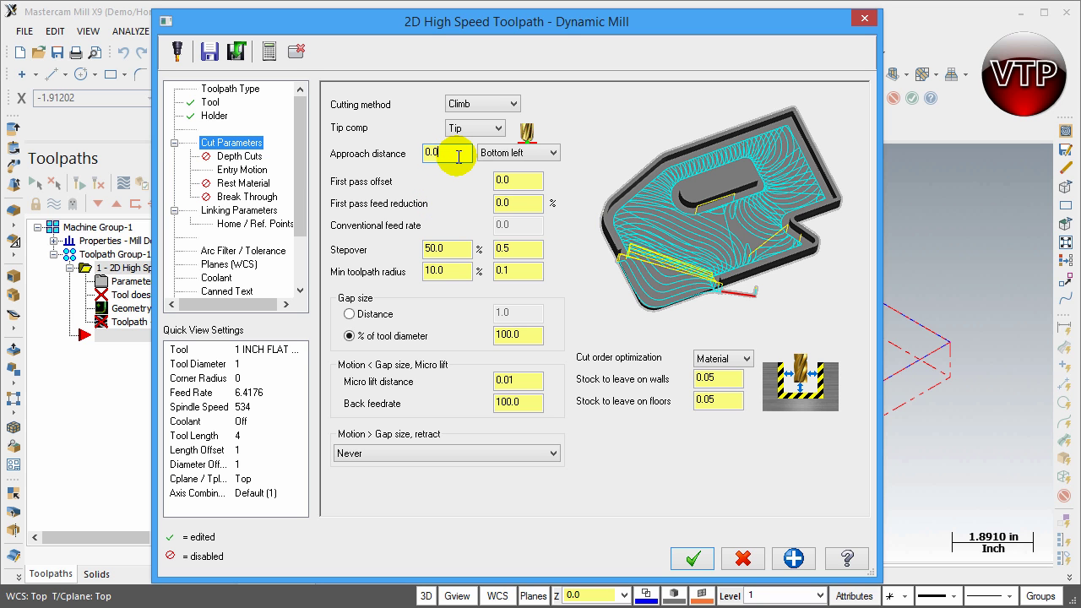
{"action": "type", "text": "5"}
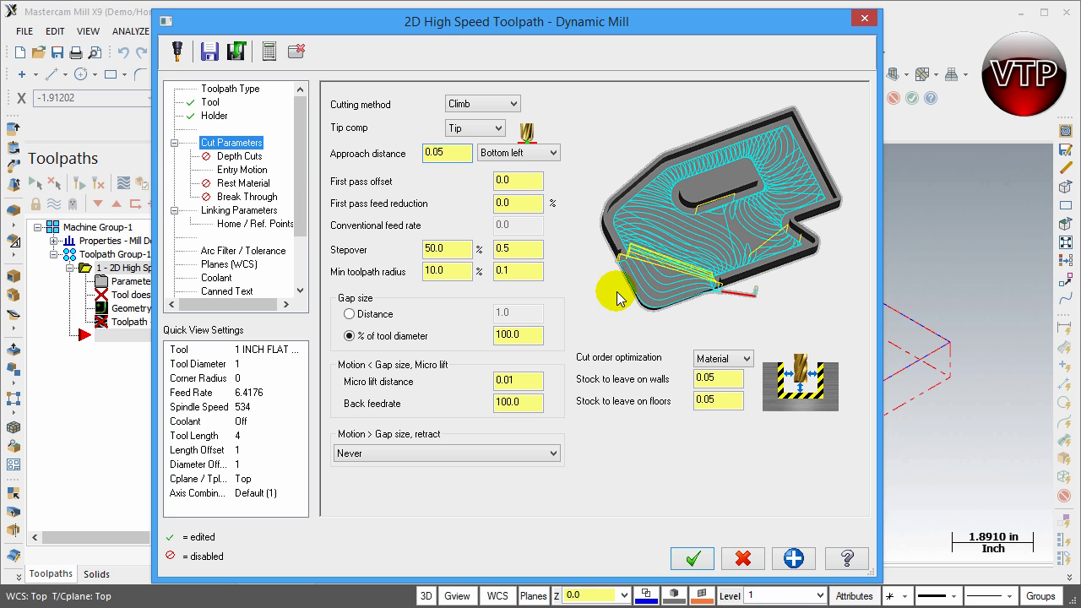
- Try alternative approach positions such as Bottom center, compare them with the stock geometry, and restore Bottom left
{"action": "left_click", "coordinate": [527, 155]}
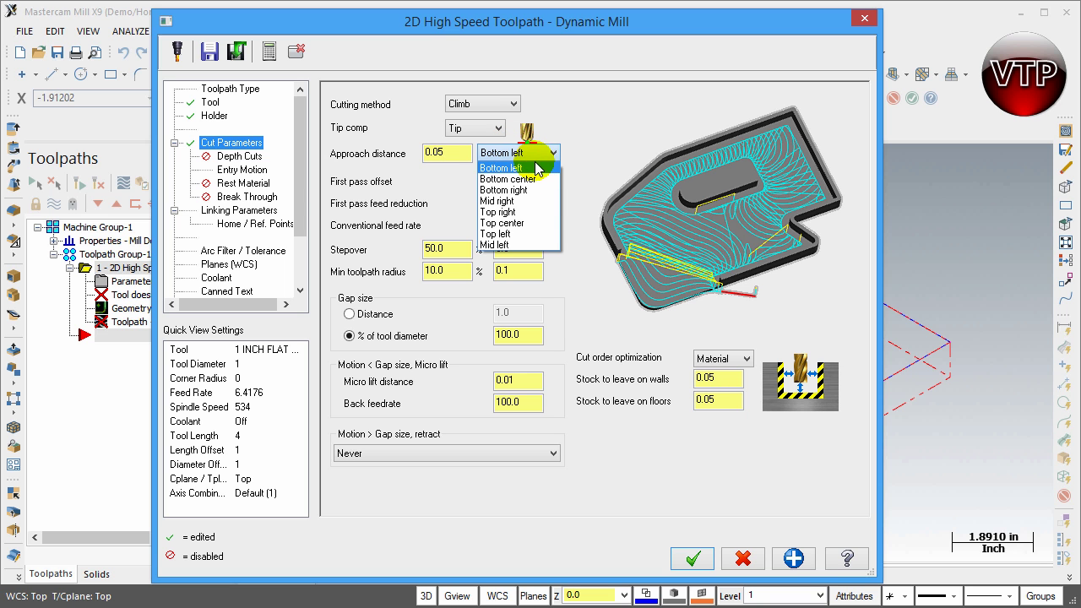
{"action": "left_click", "coordinate": [535, 179]}
{"action": "left_click", "coordinate": [527, 150]}
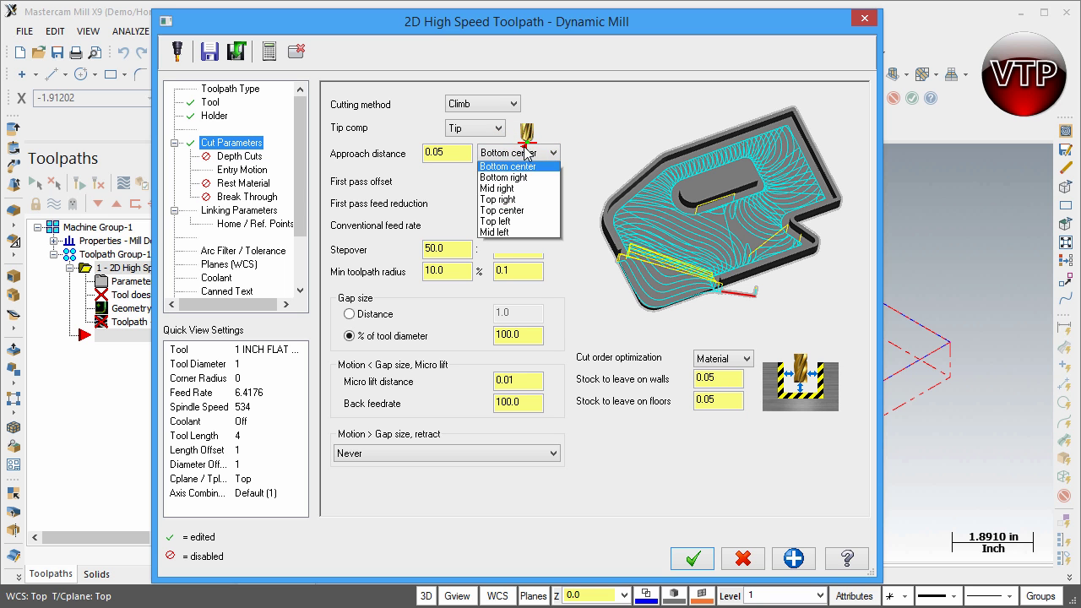
{"action": "left_click", "coordinate": [522, 228]}
{"action": "left_click_drag", "start_coordinate": [747, 24], "coordinate": [232, 67]}
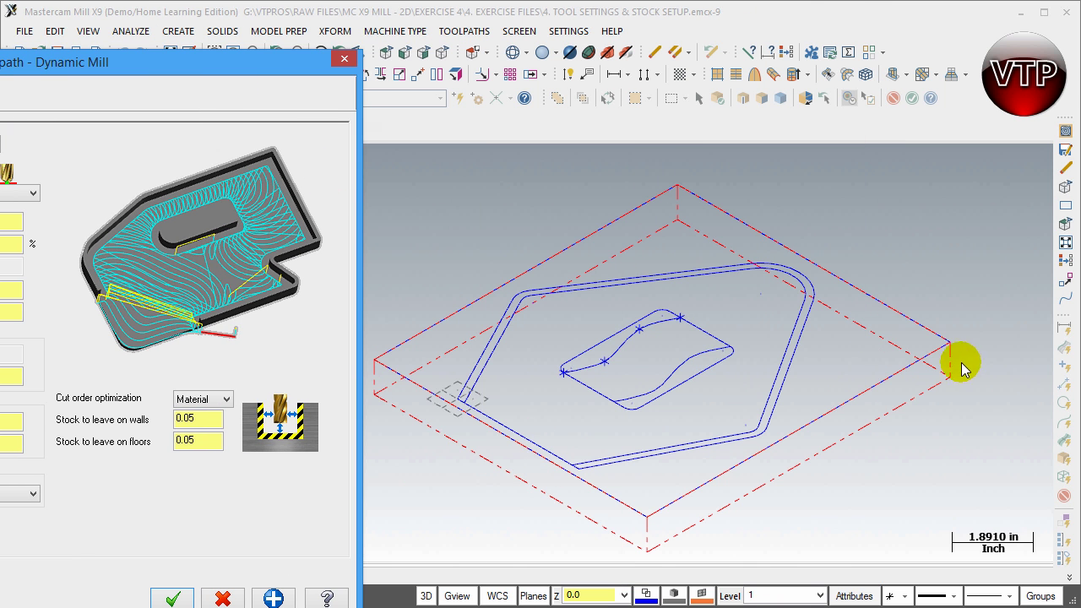
{"action": "left_click_drag", "start_coordinate": [240, 69], "coordinate": [752, 20]}
{"action": "left_click", "coordinate": [544, 151]}
{"action": "left_click", "coordinate": [529, 168]}
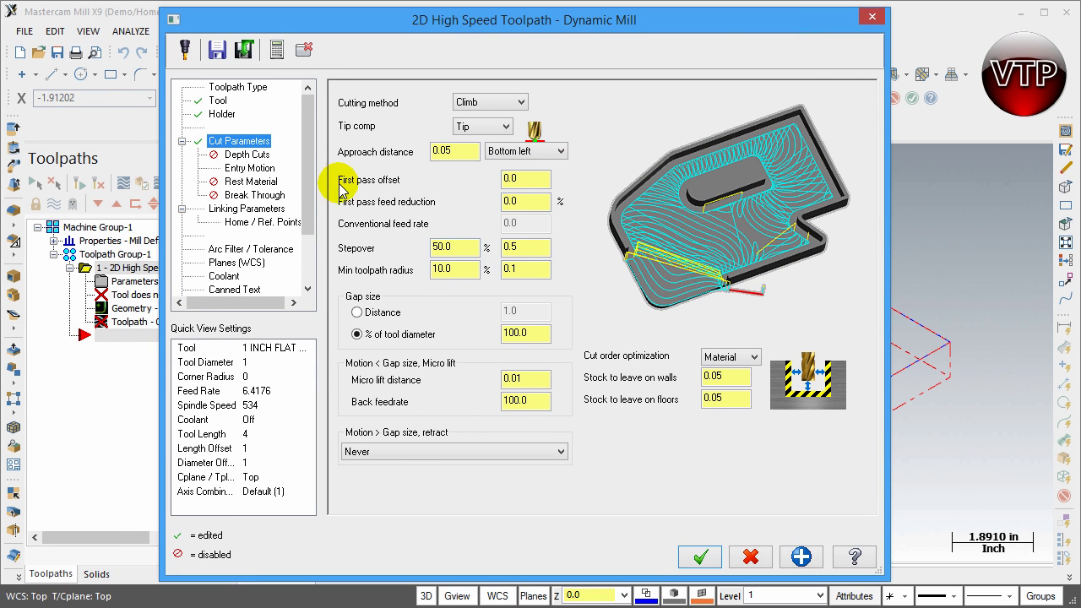
- Set the first pass offset to 0.25, keeping gap size as a percentage of tool diameter and the retract option at Never
{"action": "left_click", "coordinate": [533, 178]}
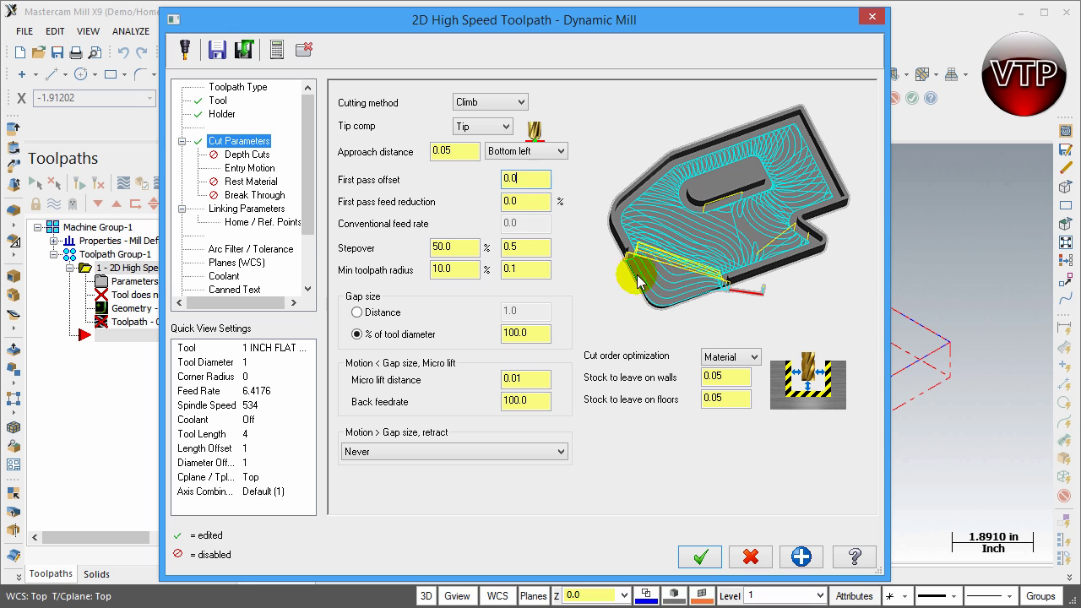
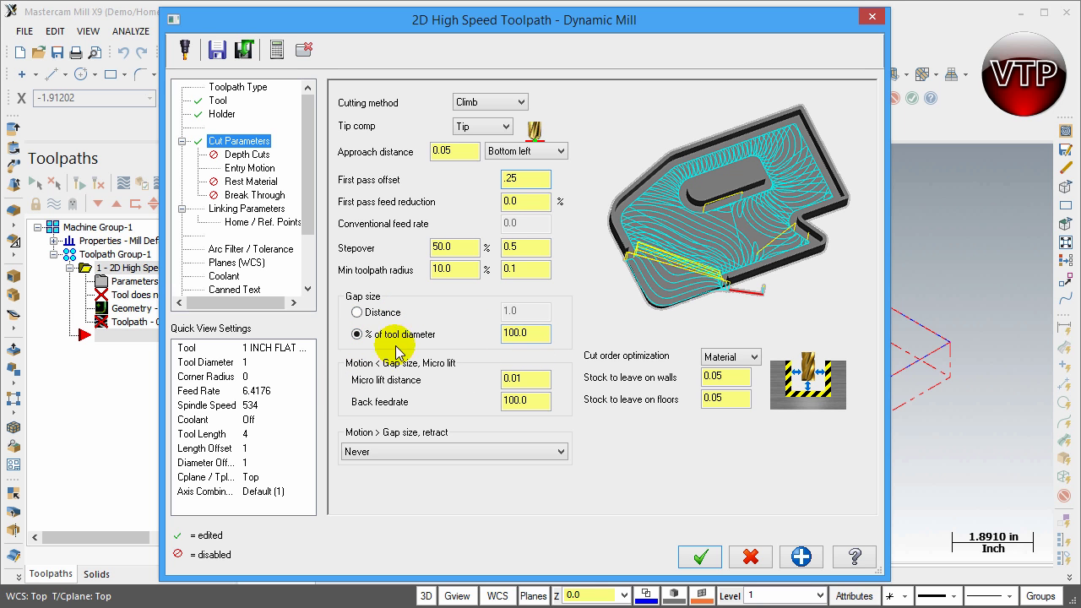
{"action": "left_click", "coordinate": [355, 313]}
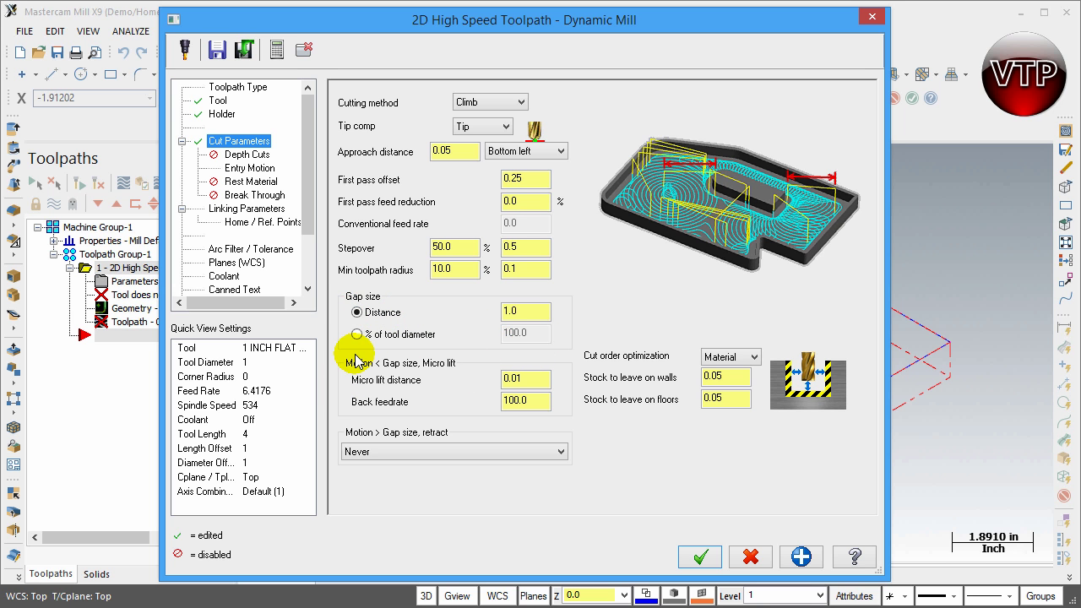
{"action": "left_click", "coordinate": [357, 334]}
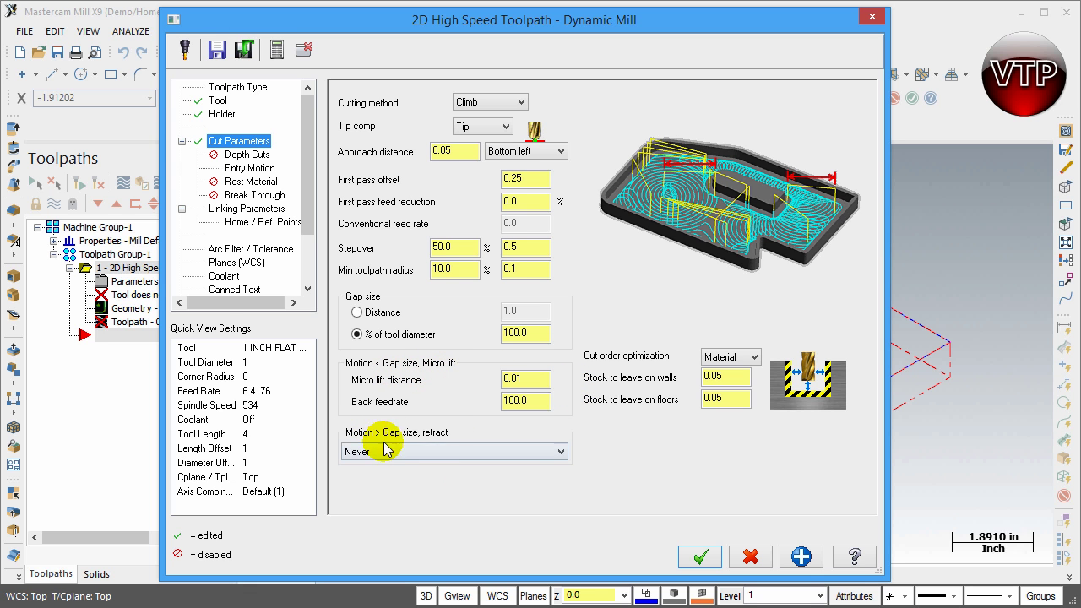
{"action": "left_click", "coordinate": [422, 454]}
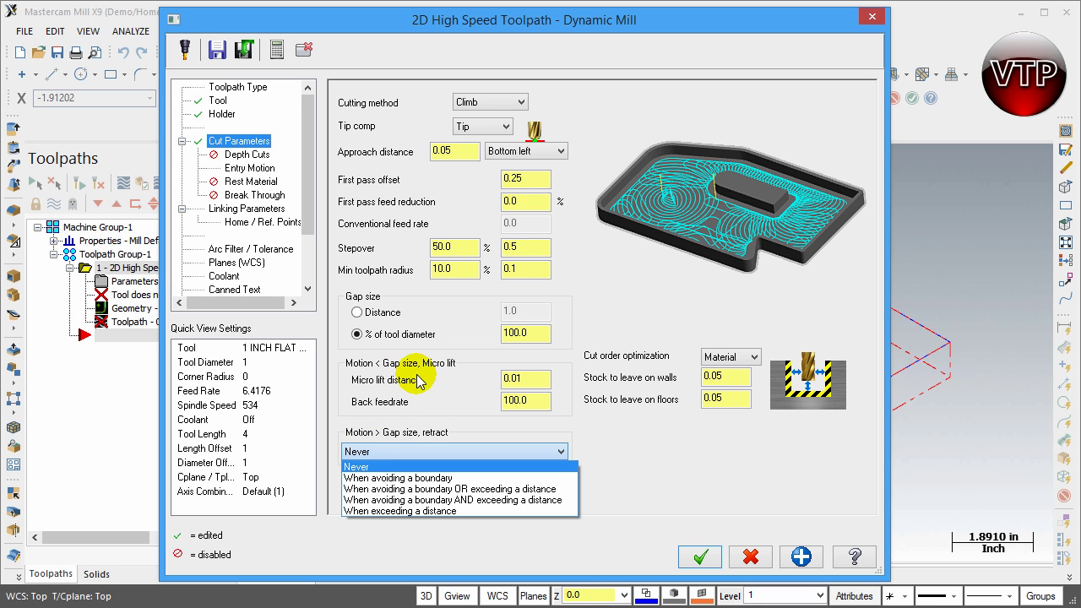
{"action": "left_click", "coordinate": [452, 410]}
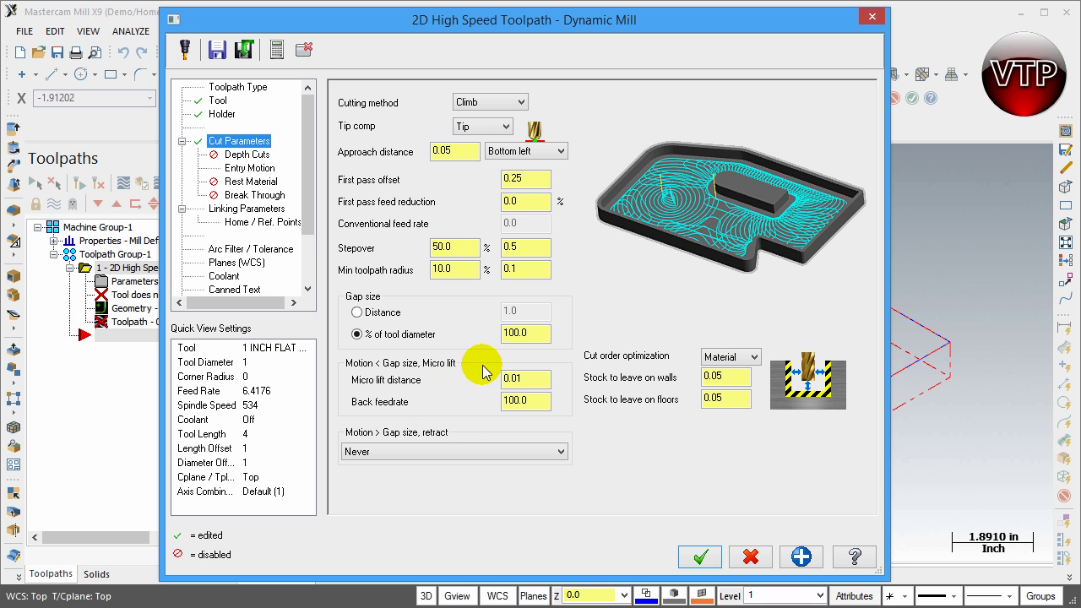
- Set the stock to leave on walls and on floors to 0
{"action": "left_click", "coordinate": [712, 378]}
{"action": "type", "text": "0"}
{"action": "left_click", "coordinate": [719, 400]}
{"action": "type", "text": "0"}
{"action": "key", "text": "Tab"}
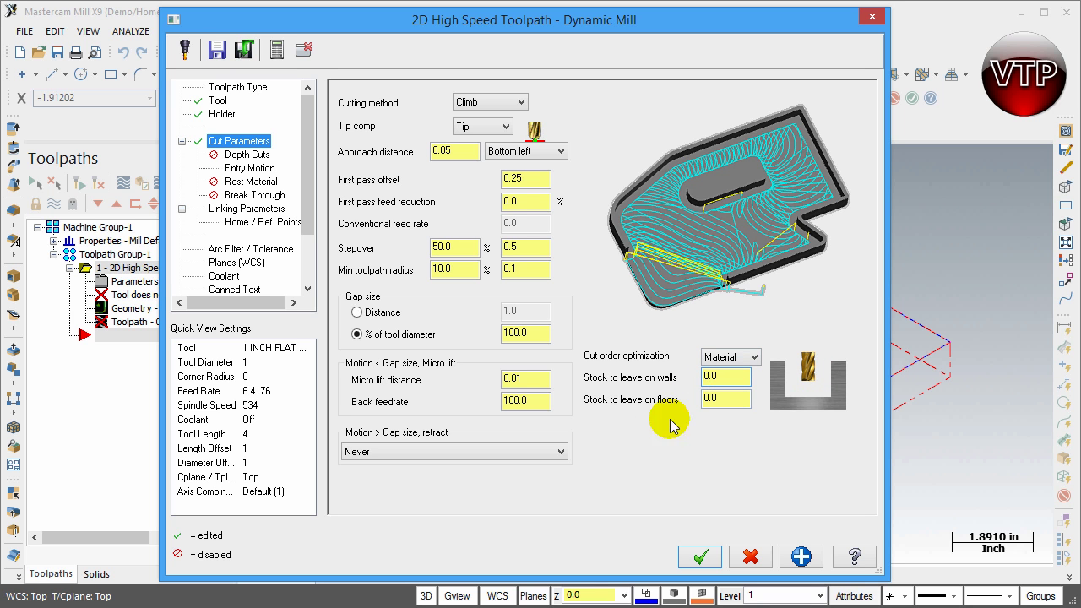
- Review the depth cuts, entry motion and rest material settings of the Dynamic Mill toolpath
{"action": "left_click", "coordinate": [248, 156]}
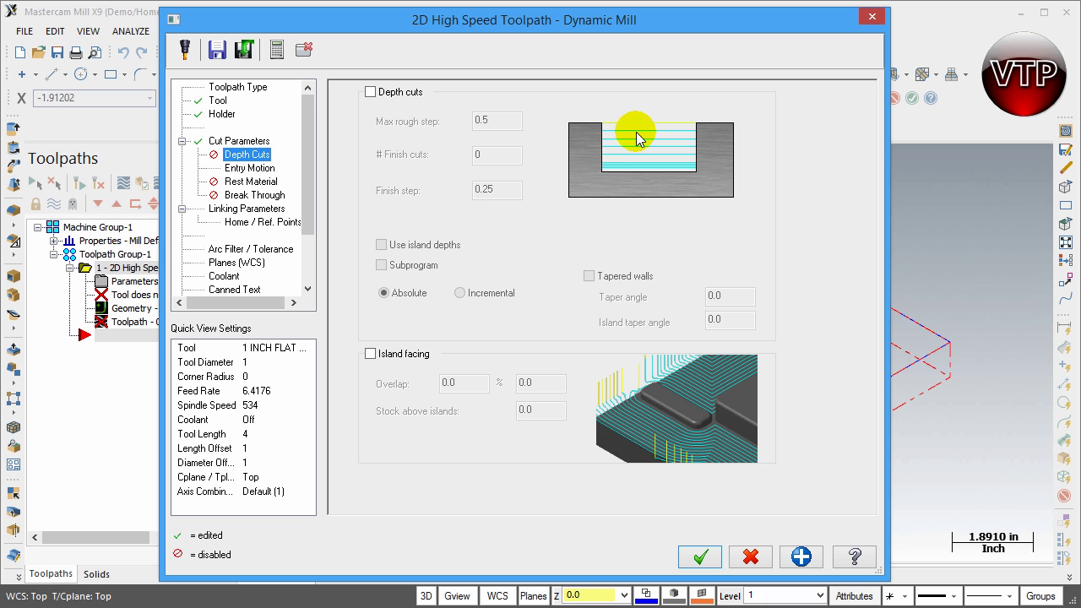
{"action": "left_click_drag", "start_coordinate": [735, 21], "coordinate": [493, 34]}
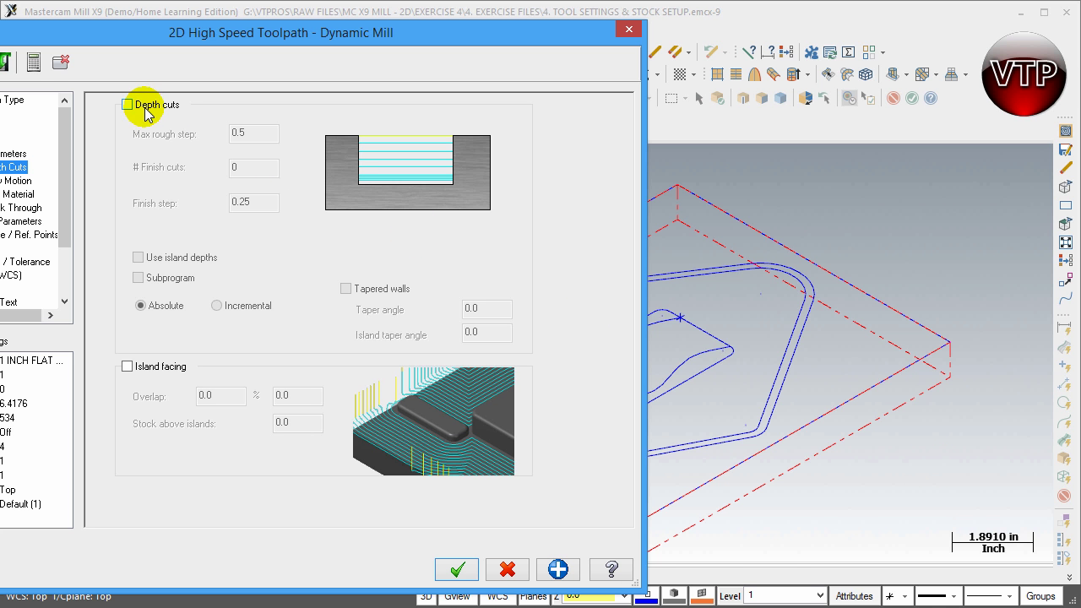
{"action": "left_click_drag", "start_coordinate": [257, 30], "coordinate": [577, 29]}
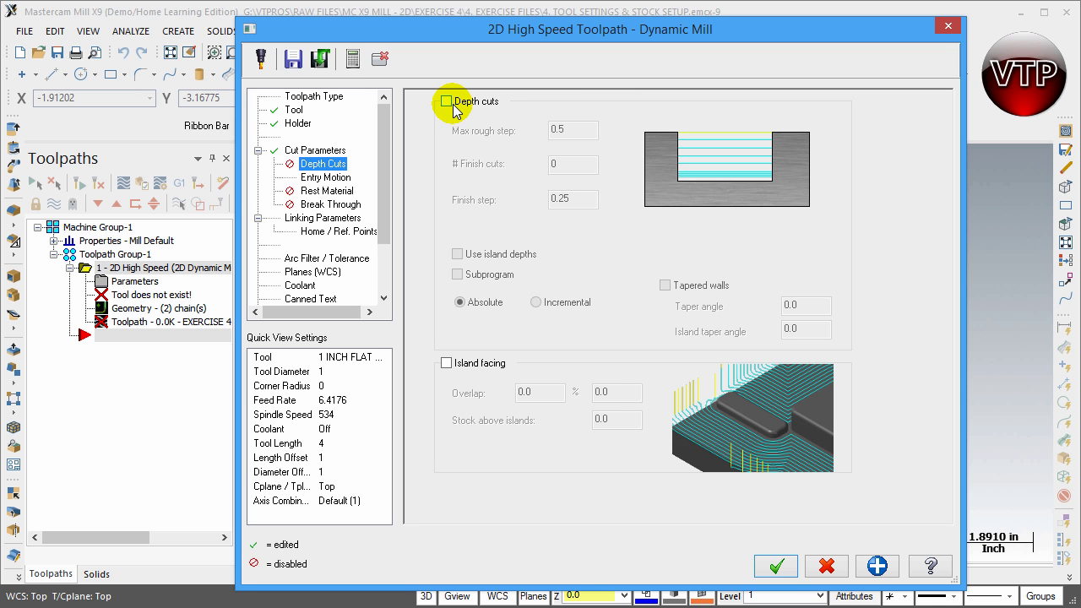
{"action": "left_click", "coordinate": [325, 178]}
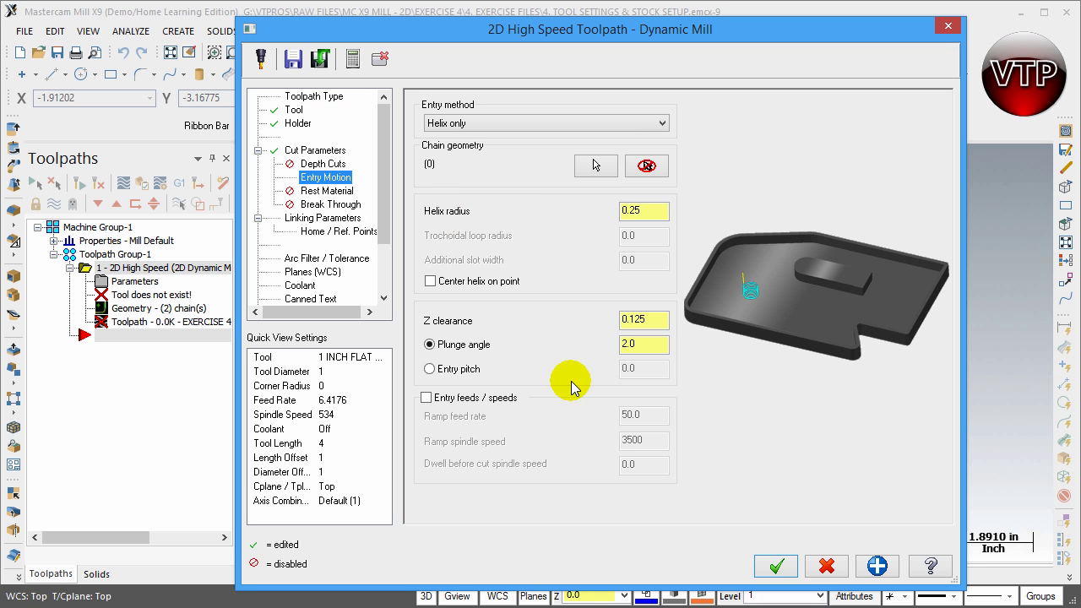
{"action": "left_click", "coordinate": [325, 192]}
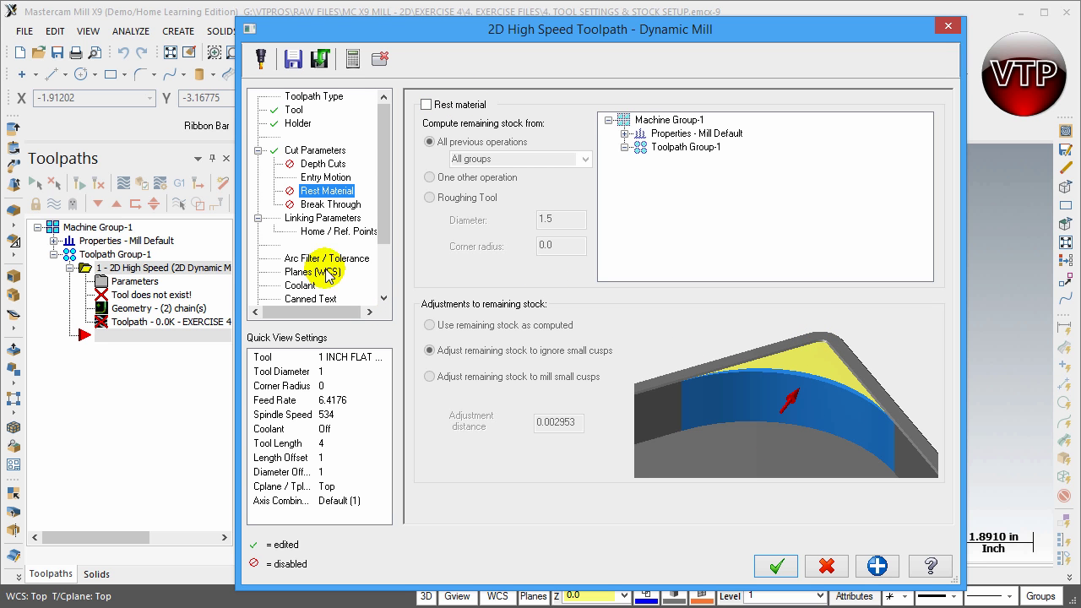
- Enable break through for the toolpath and set the break through amount to 0.05
{"action": "left_click", "coordinate": [330, 204]}
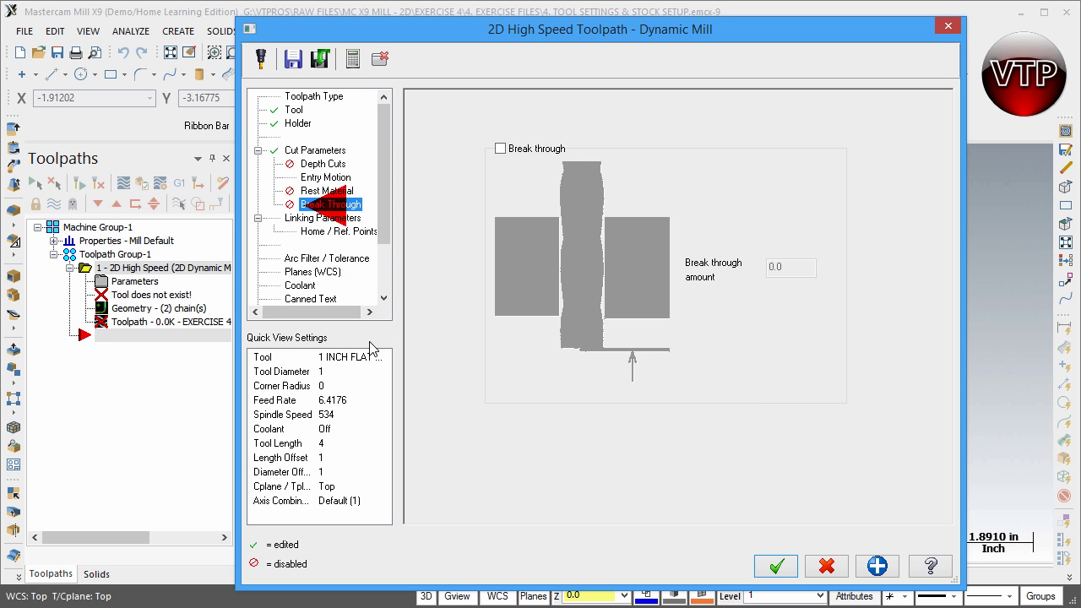
{"action": "left_click", "coordinate": [527, 148]}
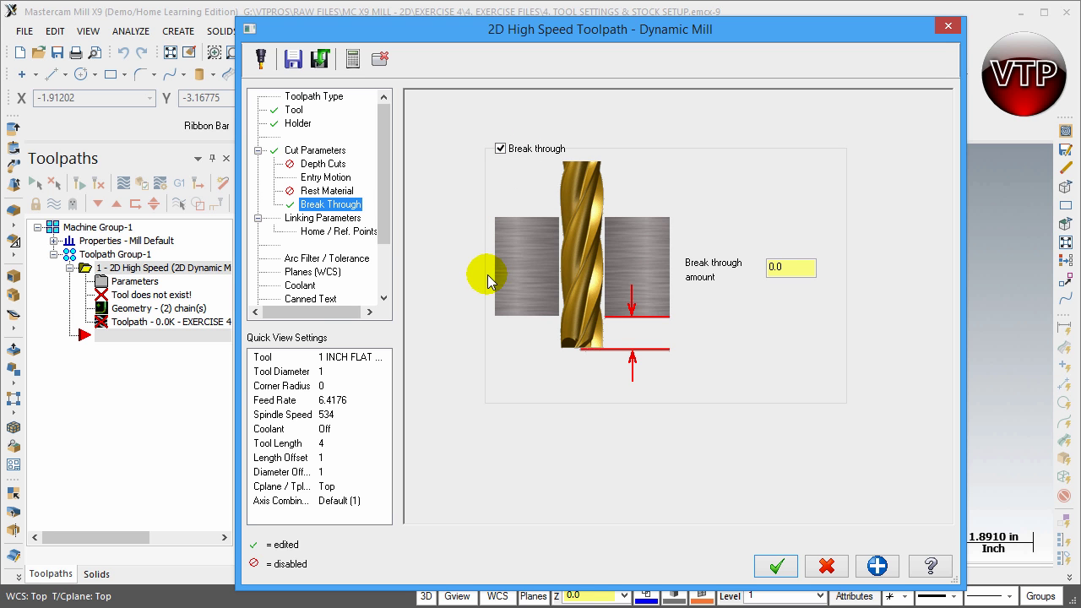
{"action": "left_click", "coordinate": [794, 267]}
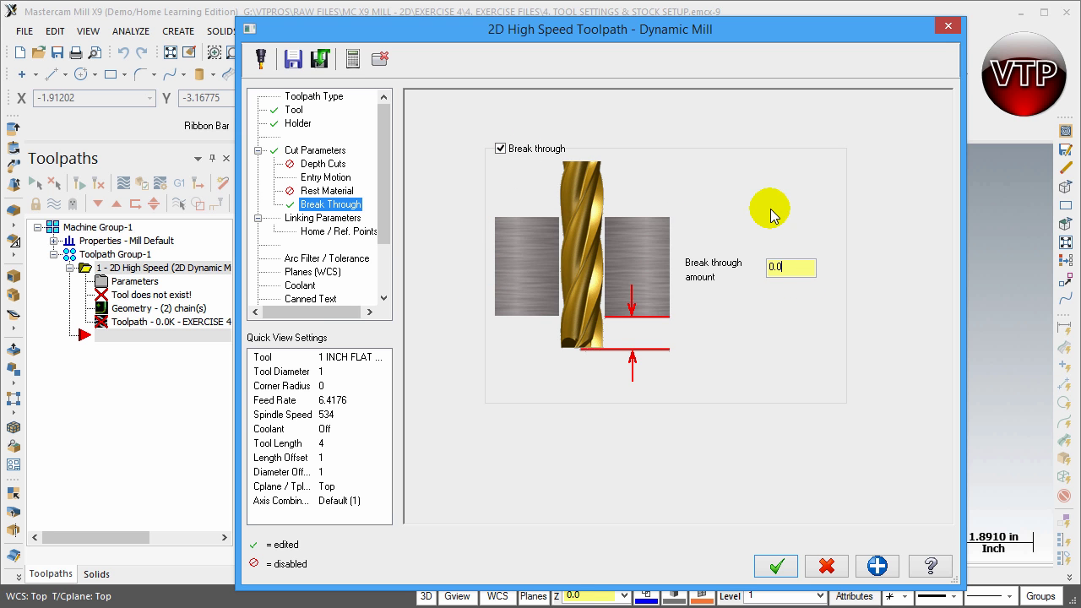
{"action": "type", "text": "5"}
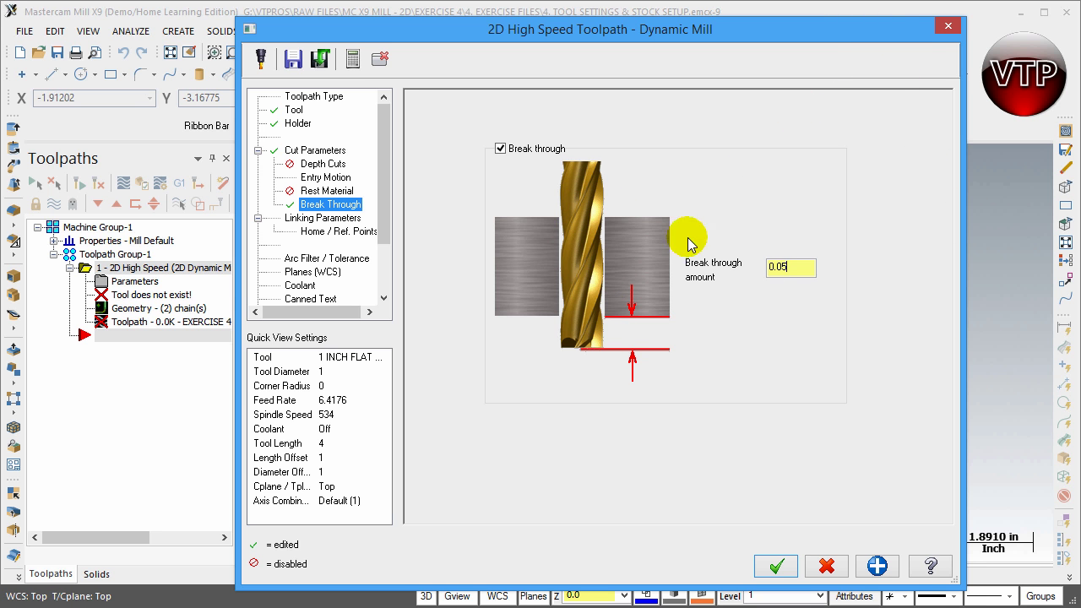
- In the linking parameters, enable an absolute clearance of 1.0, set the depth to absolute -1.0, and apply the settings
{"action": "left_click", "coordinate": [325, 217]}
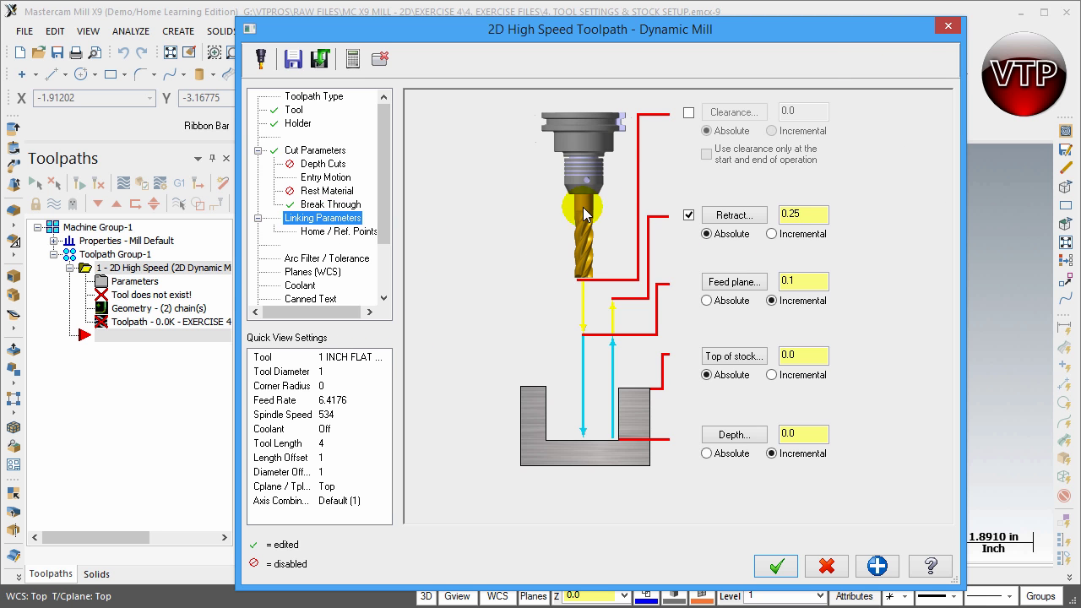
{"action": "left_click", "coordinate": [688, 113]}
{"action": "double_click", "coordinate": [800, 111]}
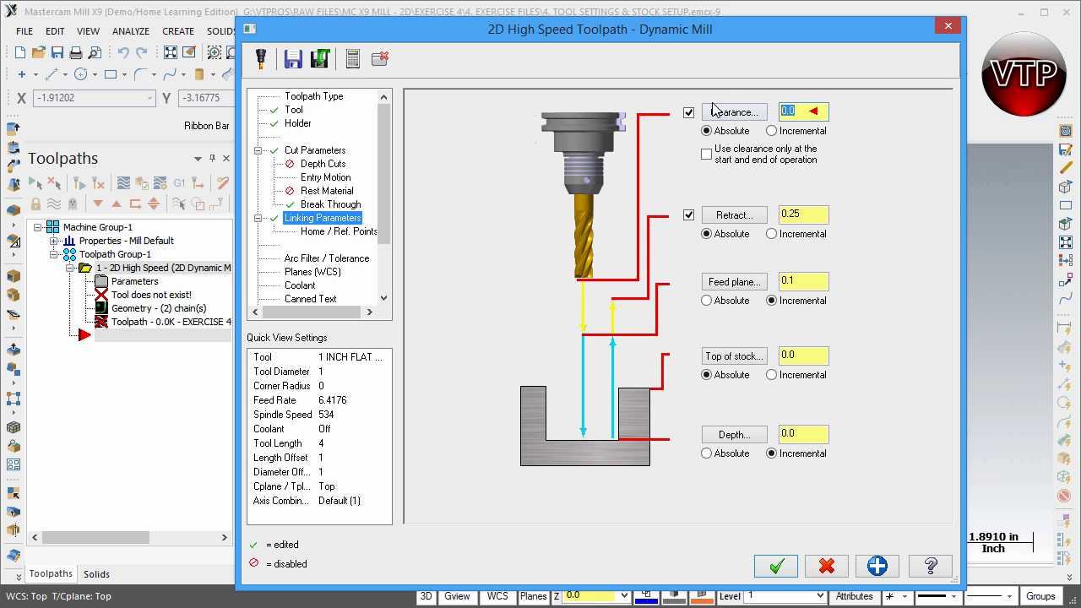
{"action": "type", "text": "1.0"}
{"action": "double_click", "coordinate": [797, 434]}
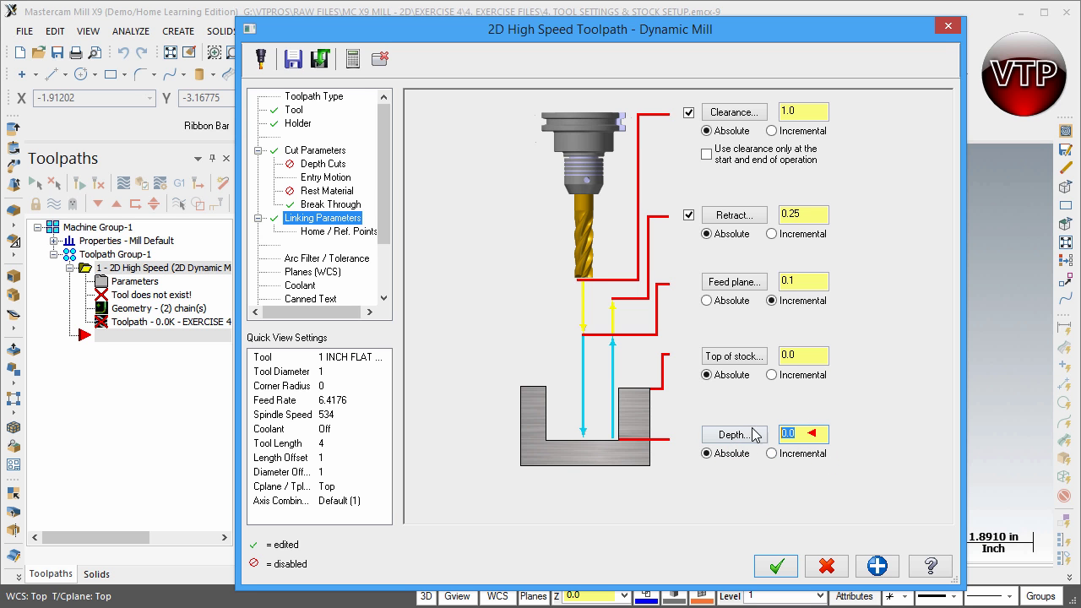
{"action": "type", "text": "-1"}
{"action": "left_click", "coordinate": [890, 570]}
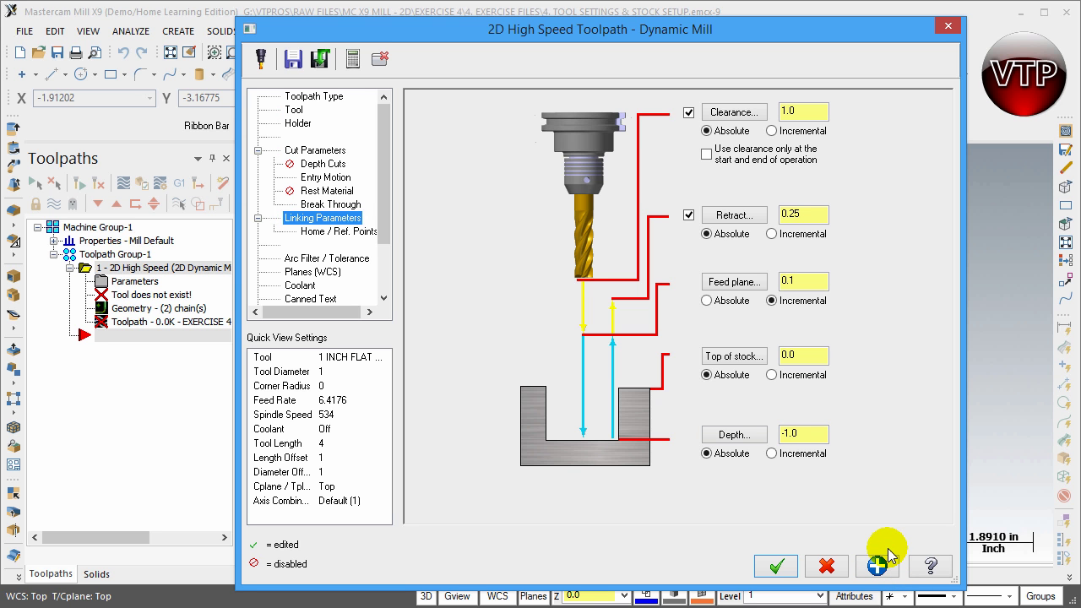
- Turn flood coolant on, apply the setting, and accept the parameters to generate the Dynamic Mill toolpath
{"action": "left_click", "coordinate": [301, 286]}
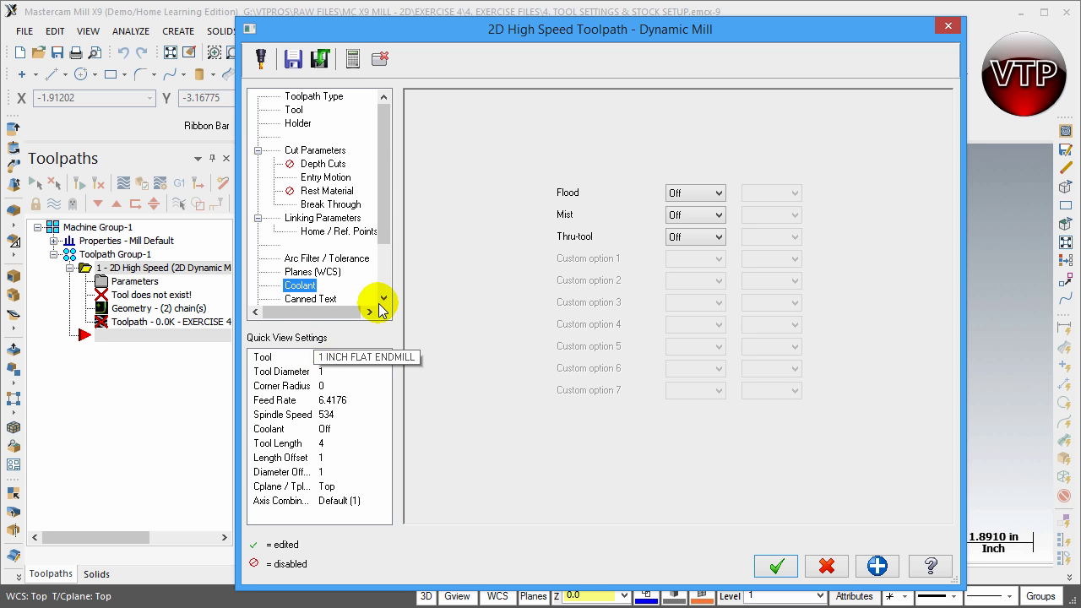
{"action": "left_click", "coordinate": [674, 193]}
{"action": "left_click", "coordinate": [681, 218]}
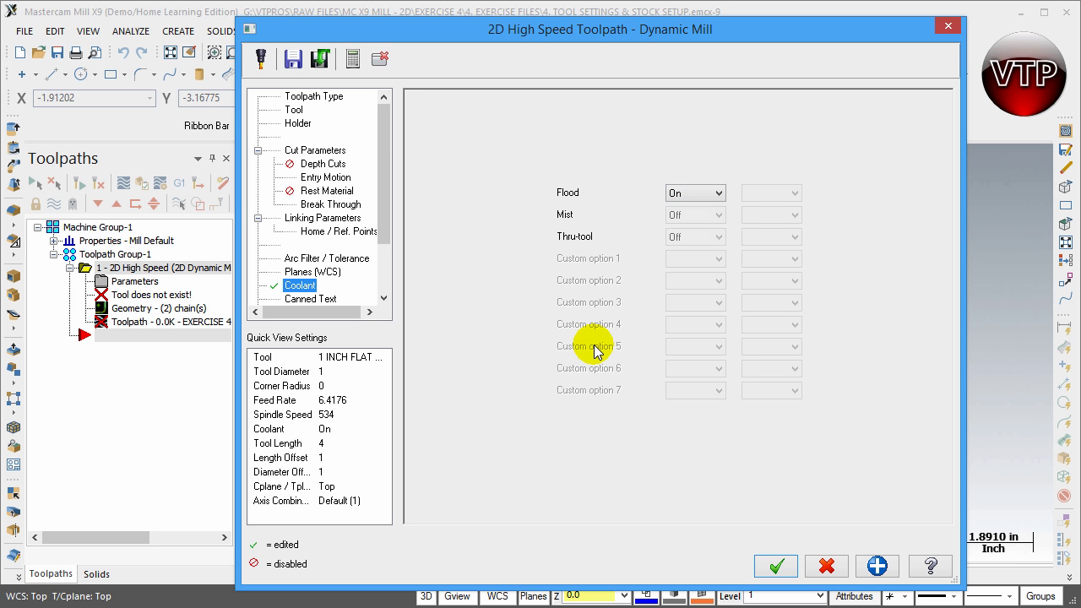
{"action": "left_click", "coordinate": [863, 571]}
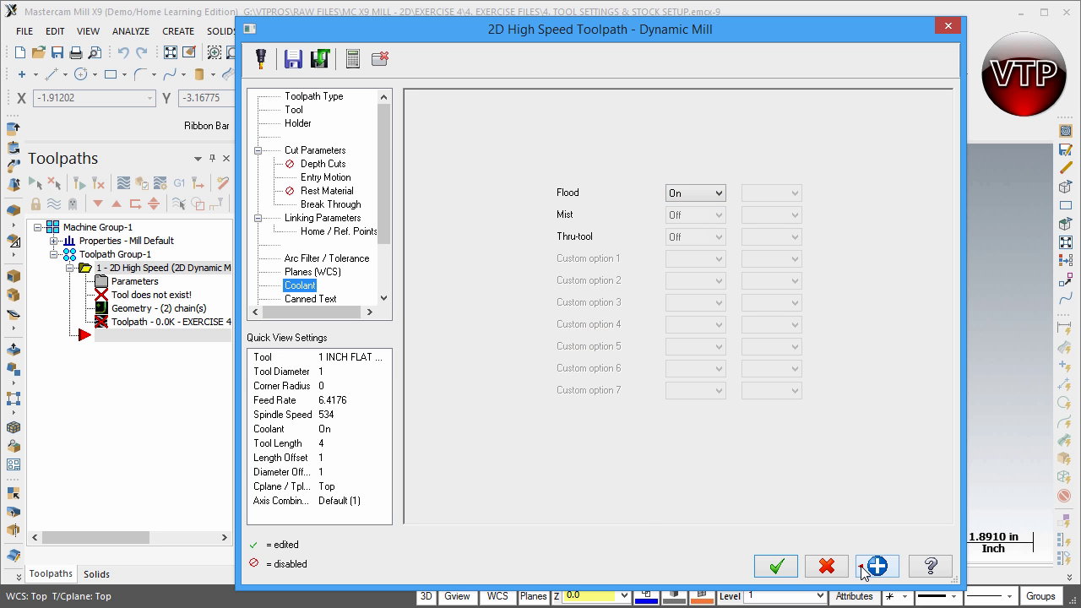
{"action": "left_click", "coordinate": [775, 566]}
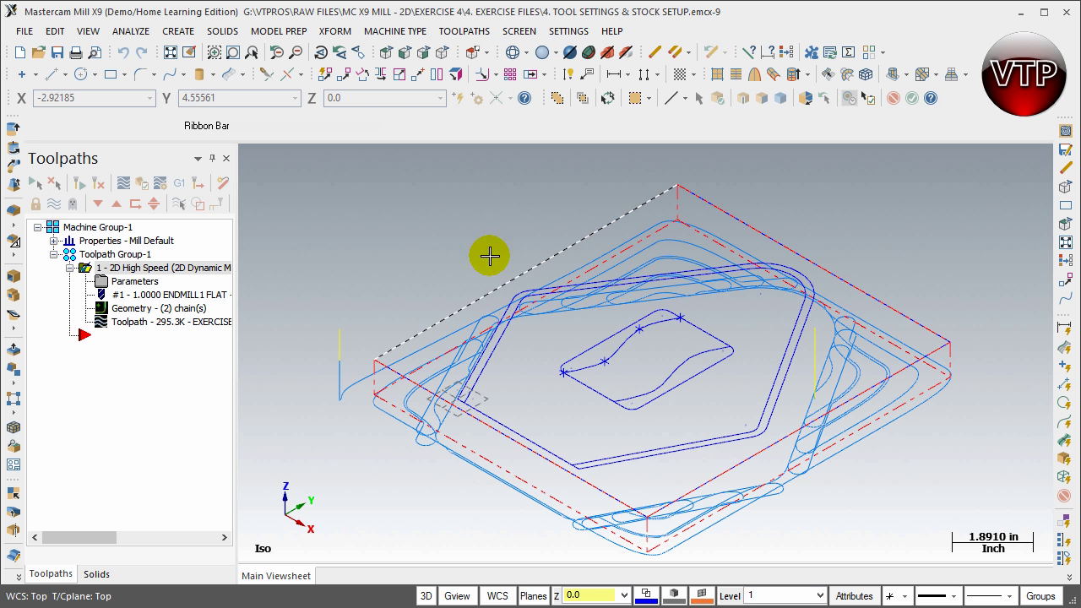
- Inspect the generated toolpath from the top view and recheck the operation's cut parameters without changing them
{"action": "left_click", "coordinate": [385, 52]}
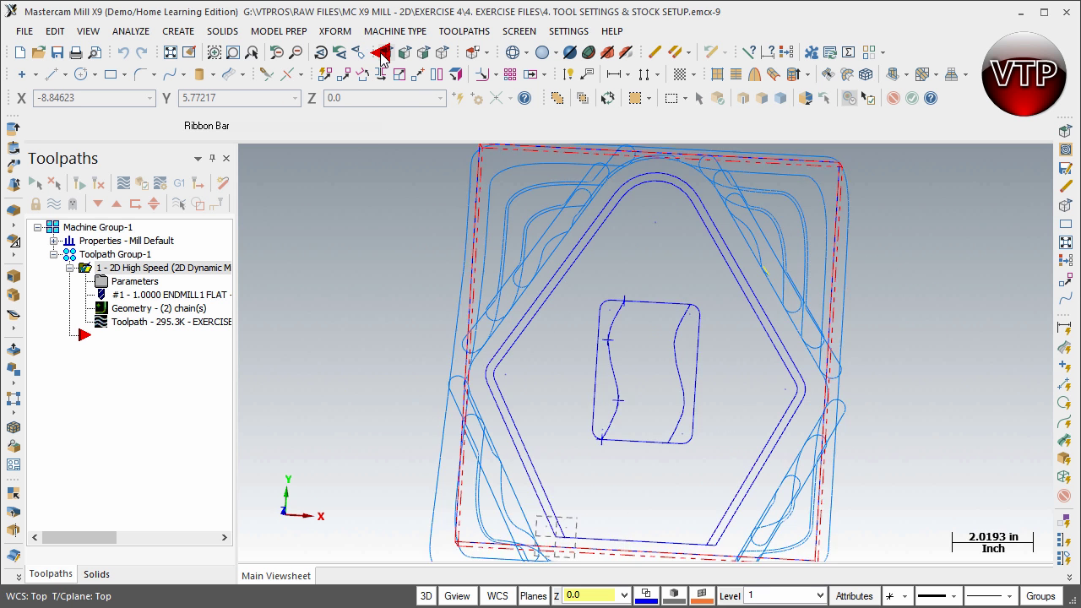
{"action": "scroll", "coordinate": [642, 371], "scroll_direction": "up", "scroll_amount": 1}
{"action": "scroll", "coordinate": [654, 361], "scroll_direction": "down", "scroll_amount": 2}
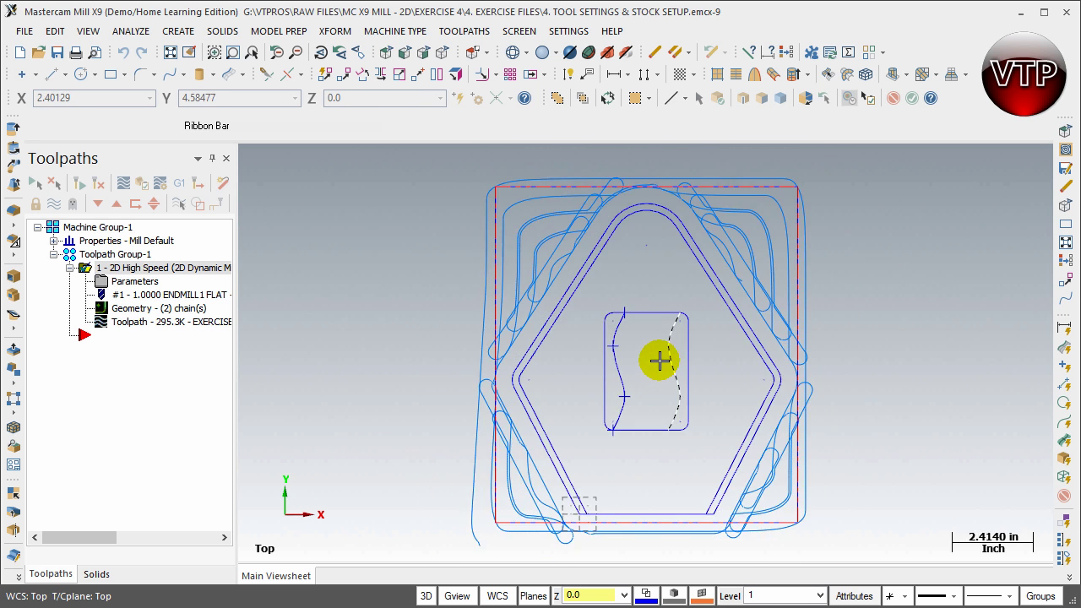
{"action": "left_click", "coordinate": [118, 282]}
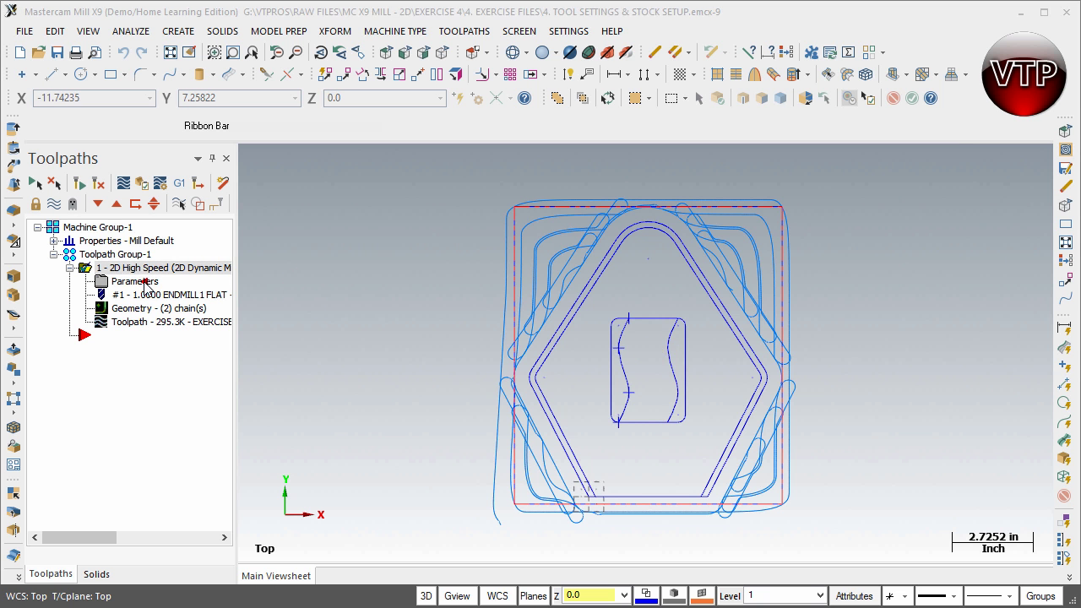
{"action": "left_click", "coordinate": [311, 149]}
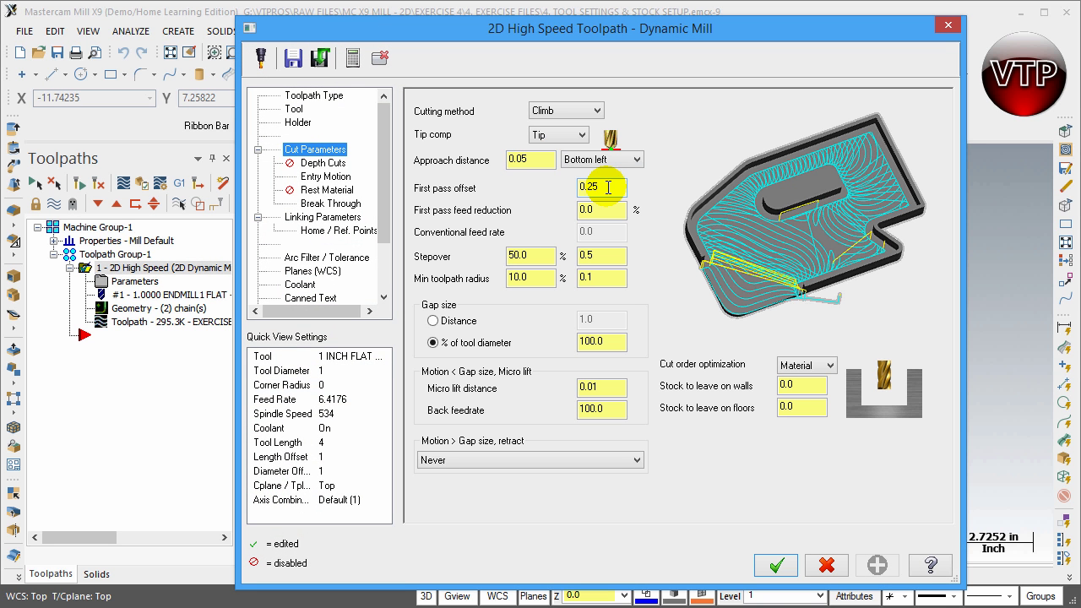
{"action": "left_click", "coordinate": [948, 26]}
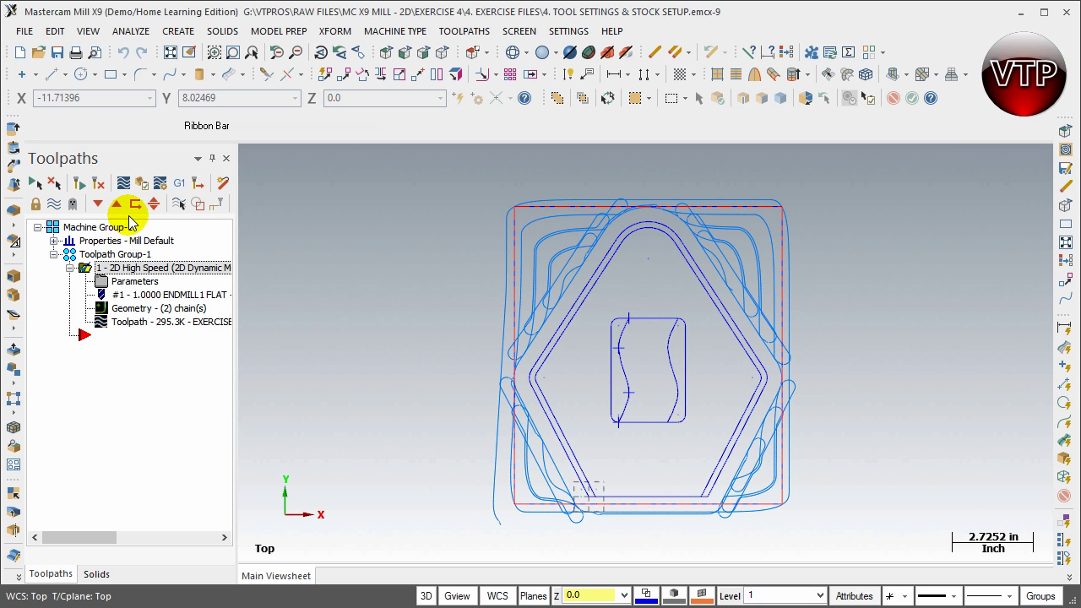
- Verify the operation in Mastercam Simulator, playing the stock removal in isometric view
{"action": "left_click", "coordinate": [145, 189]}
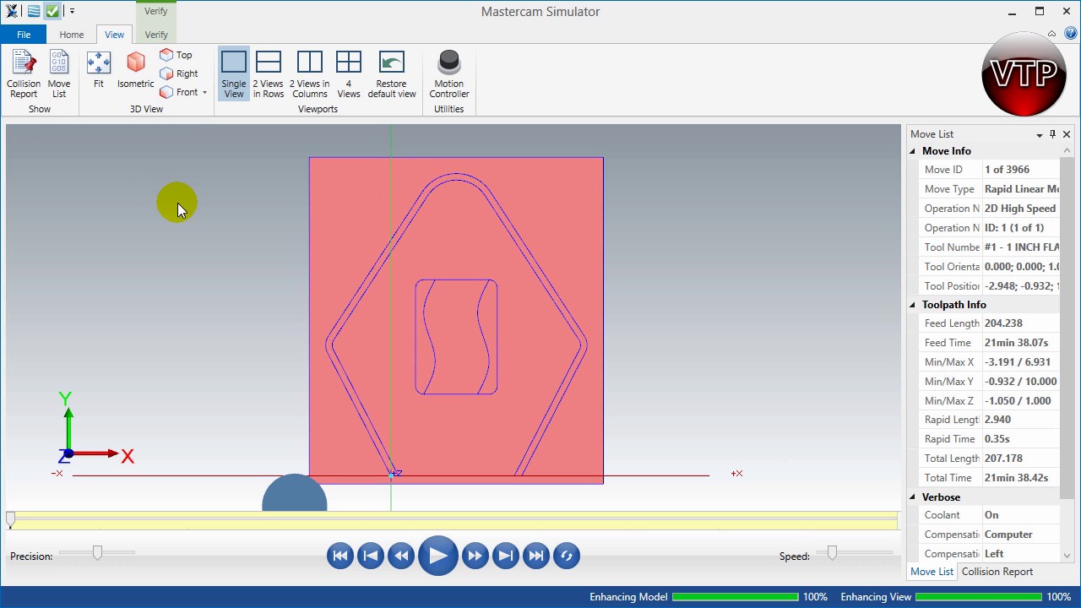
{"action": "left_click", "coordinate": [140, 80]}
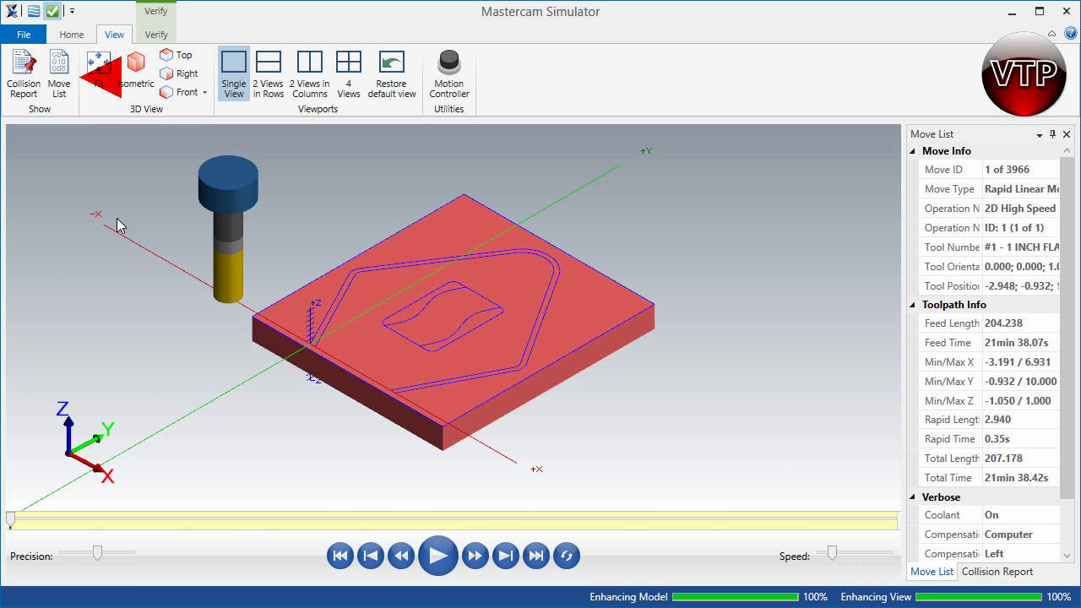
{"action": "scroll", "coordinate": [366, 264], "scroll_direction": "up", "scroll_amount": 2}
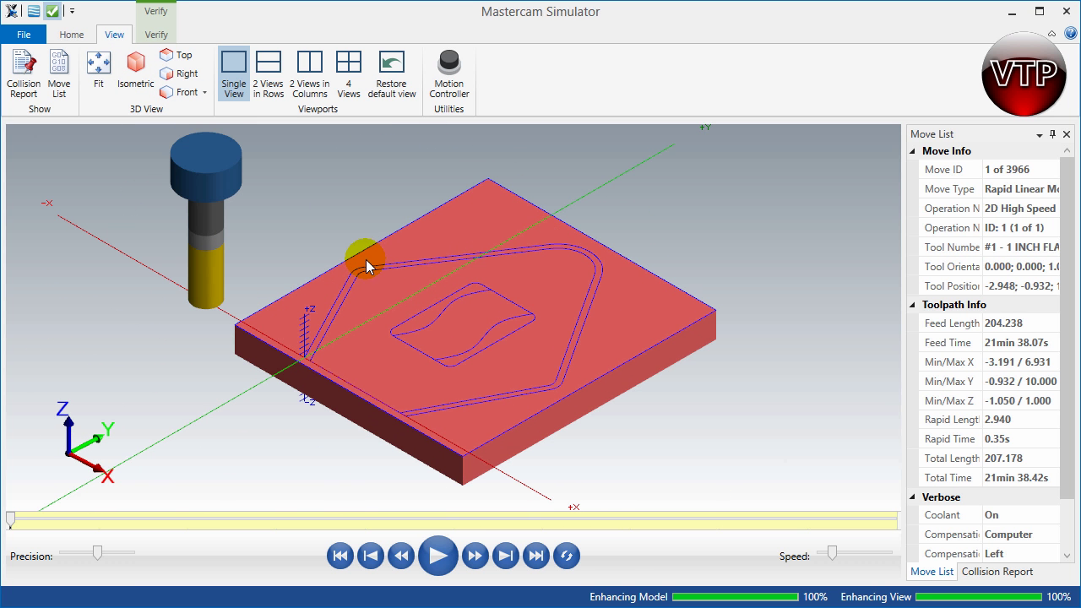
{"action": "left_click", "coordinate": [438, 556]}
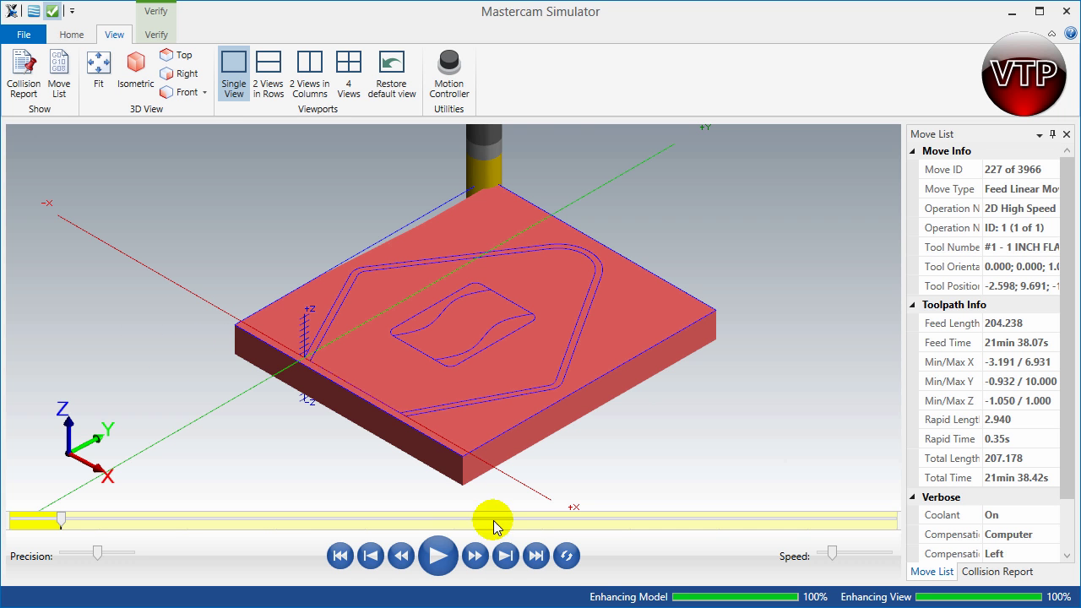
{"action": "left_click", "coordinate": [435, 562]}
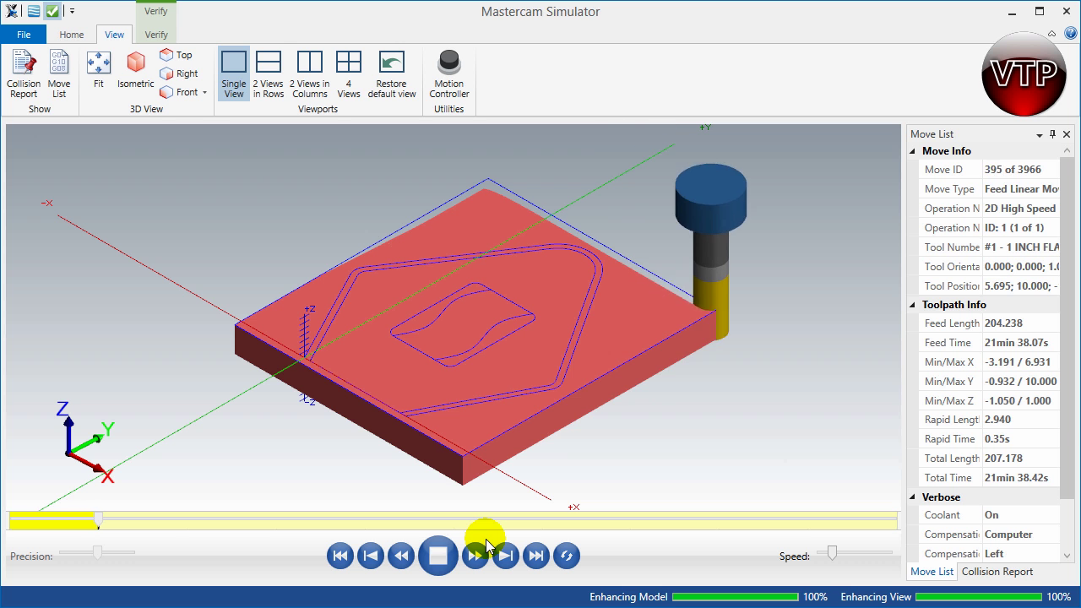